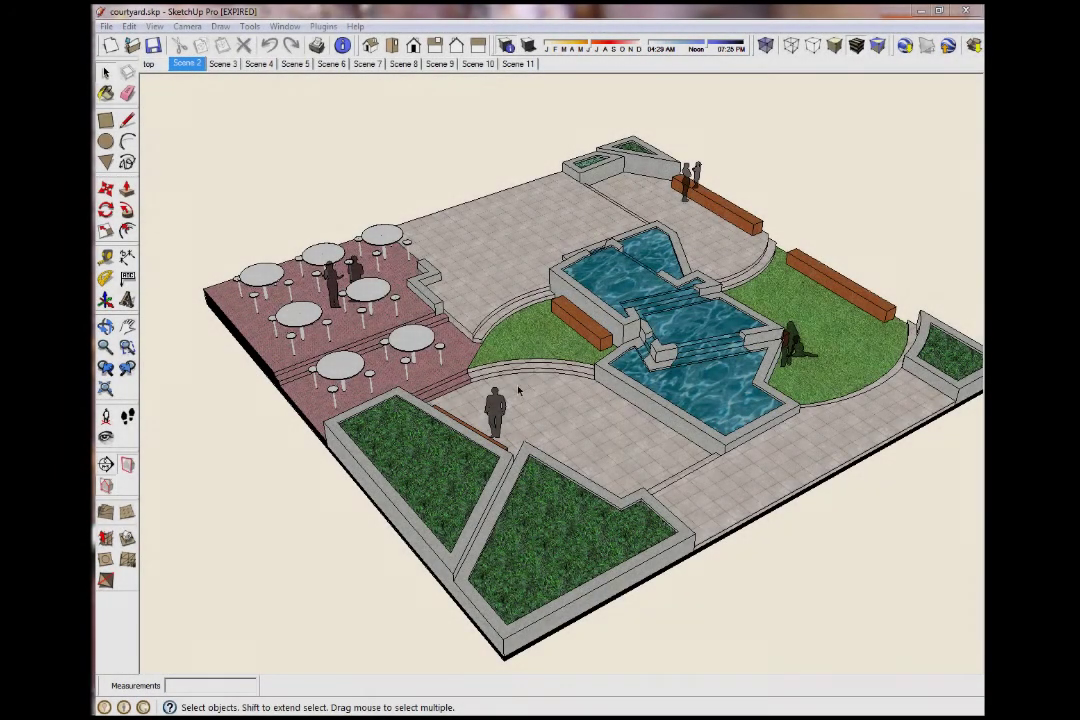
Orbit the courtyard model up to a near-overhead viewing angle.
middle_drag(521, 390, 582, 468)
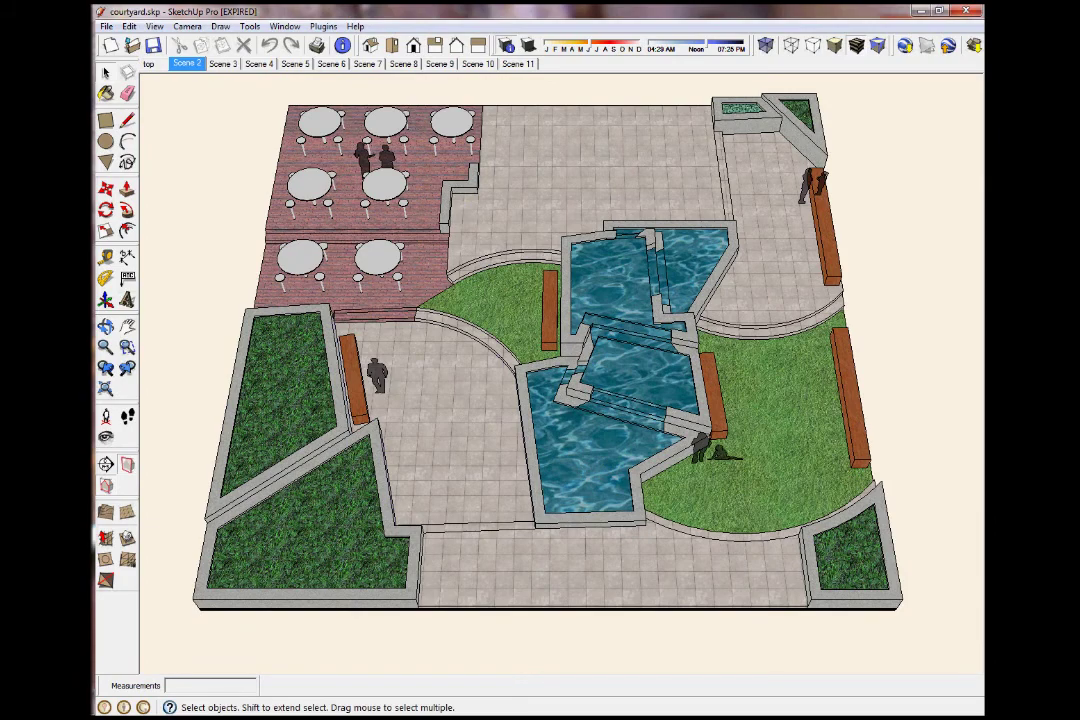
Scroll Binder1.pdf back to page 1, then orbit the courtyard until the café tables sit at left.
key(alt+Tab)
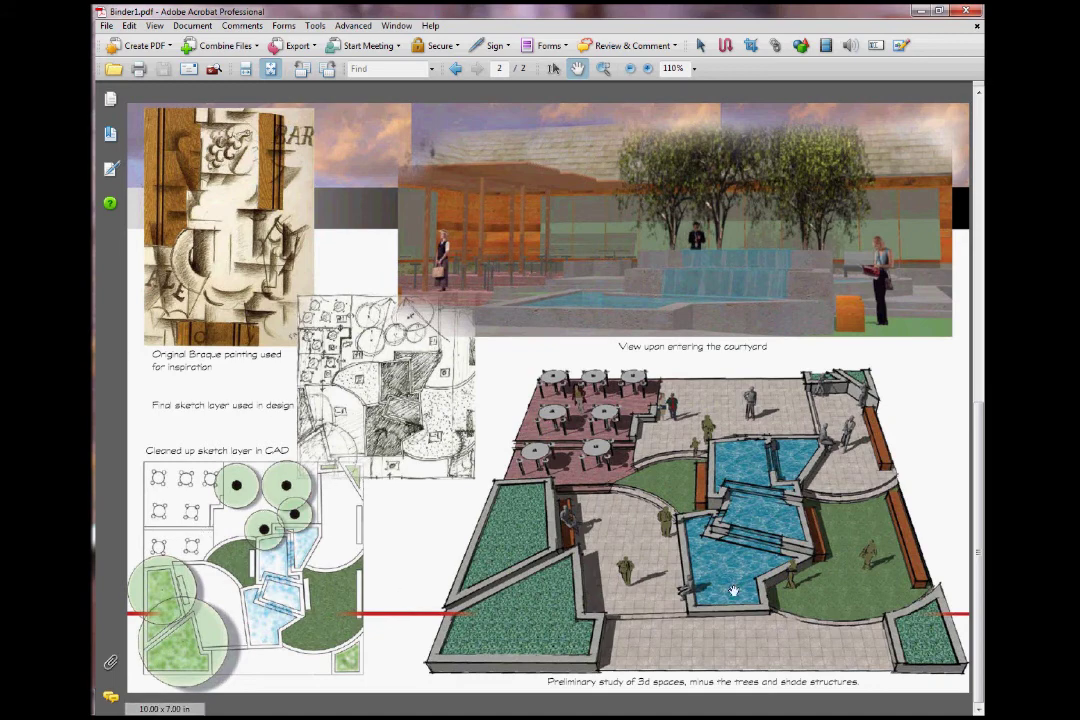
scroll(678, 446, up, 2)
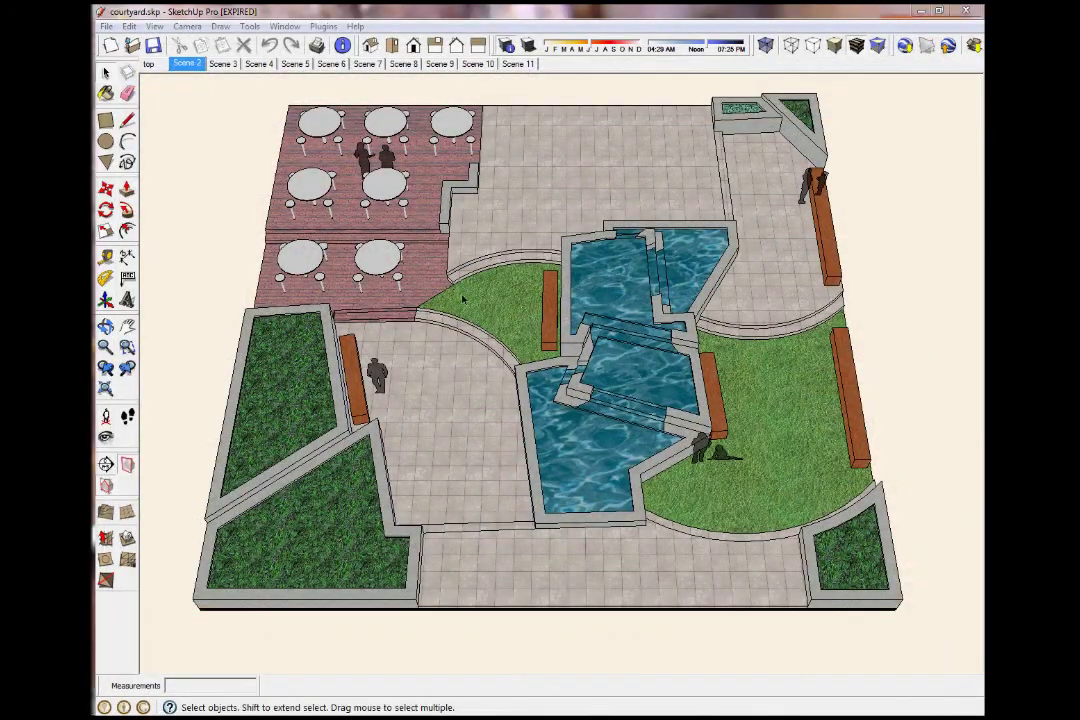
middle_drag(463, 298, 520, 372)
middle_drag(688, 363, 491, 406)
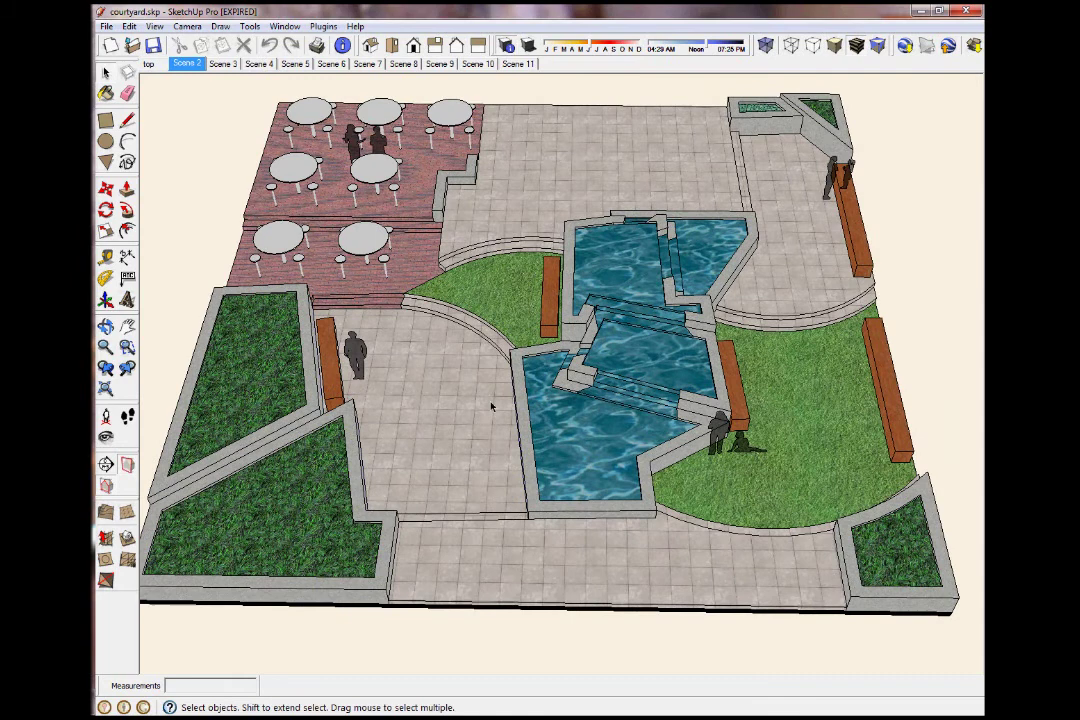
Switch to the saved 'top' scene for a flat plan of the courtyard.
click(150, 64)
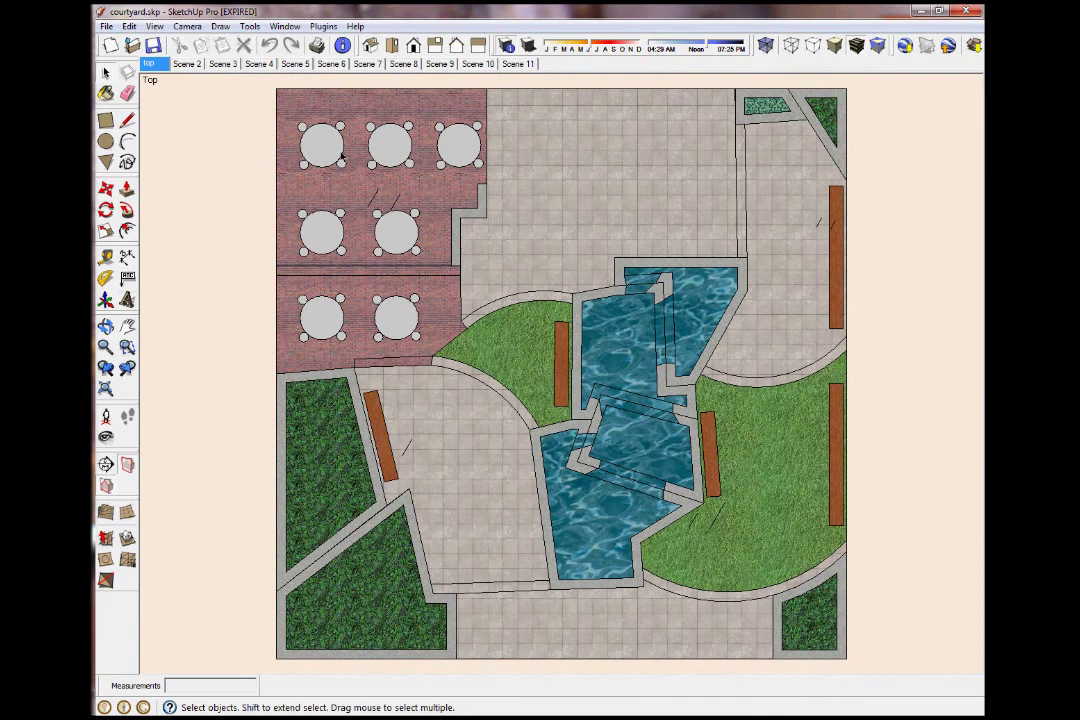
Add Scene 12 after Scene 11, saving a tilted perspective view of the courtyard.
click(155, 27)
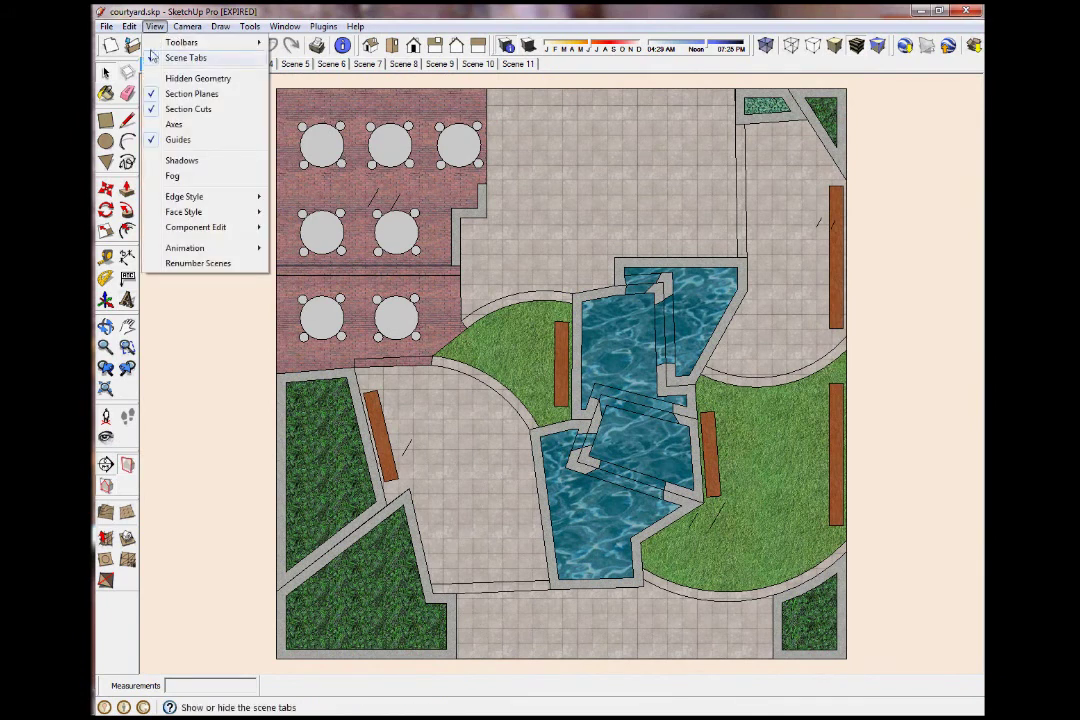
mouse_move(160, 248)
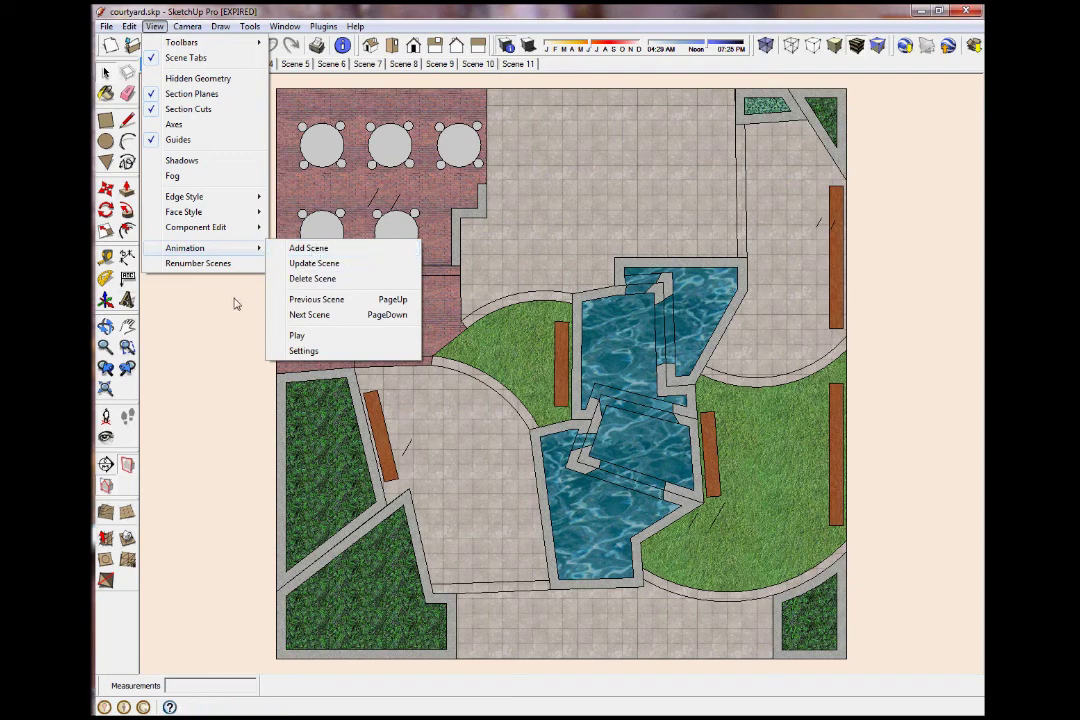
click(203, 187)
click(514, 64)
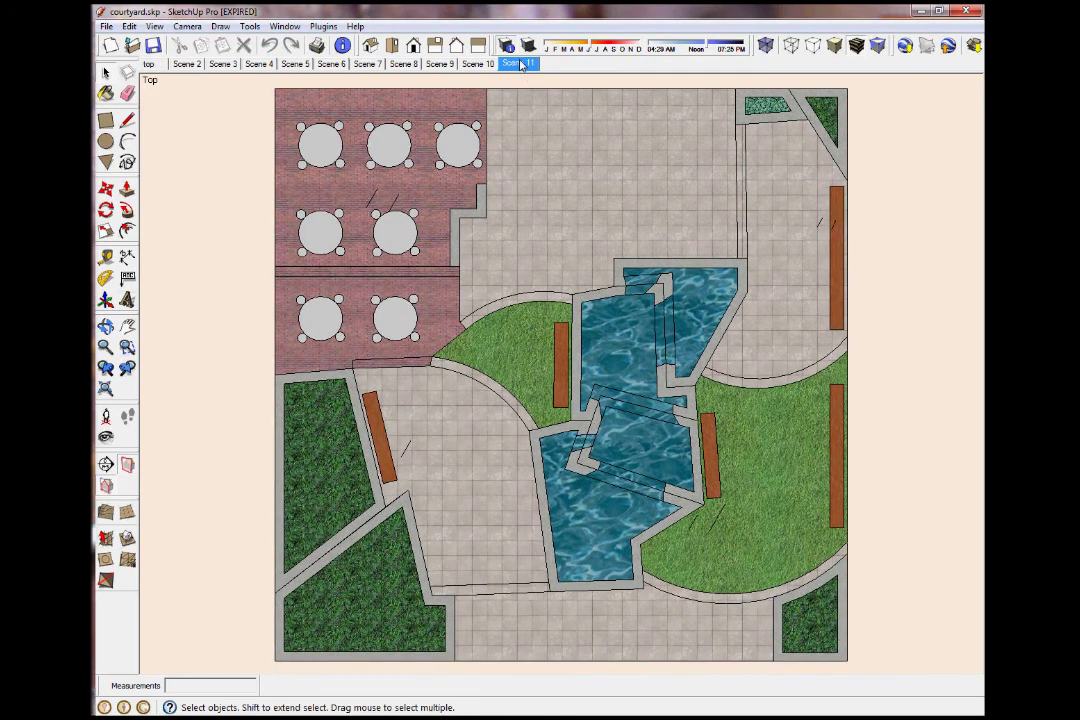
right_click(518, 66)
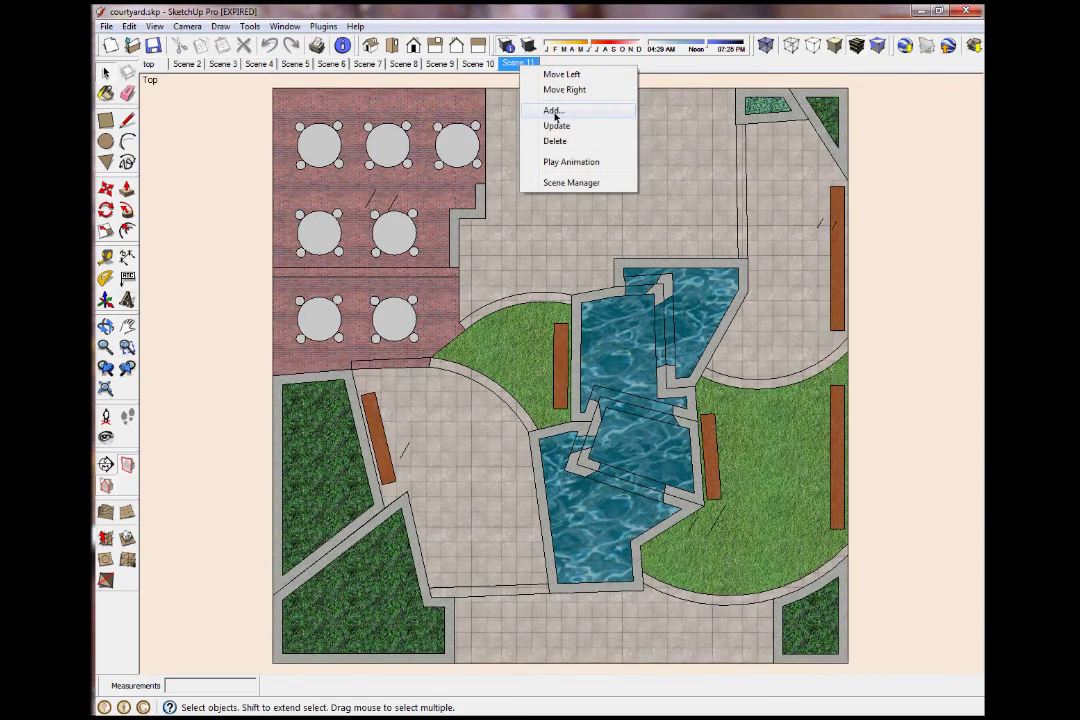
click(554, 114)
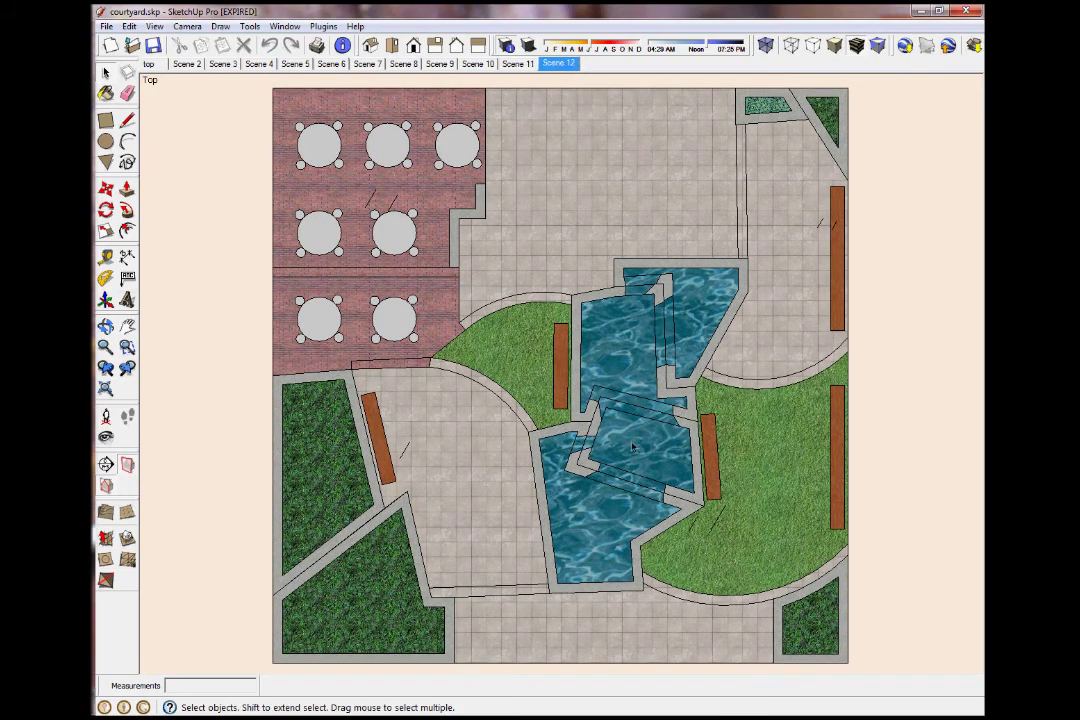
middle_drag(795, 511, 436, 303)
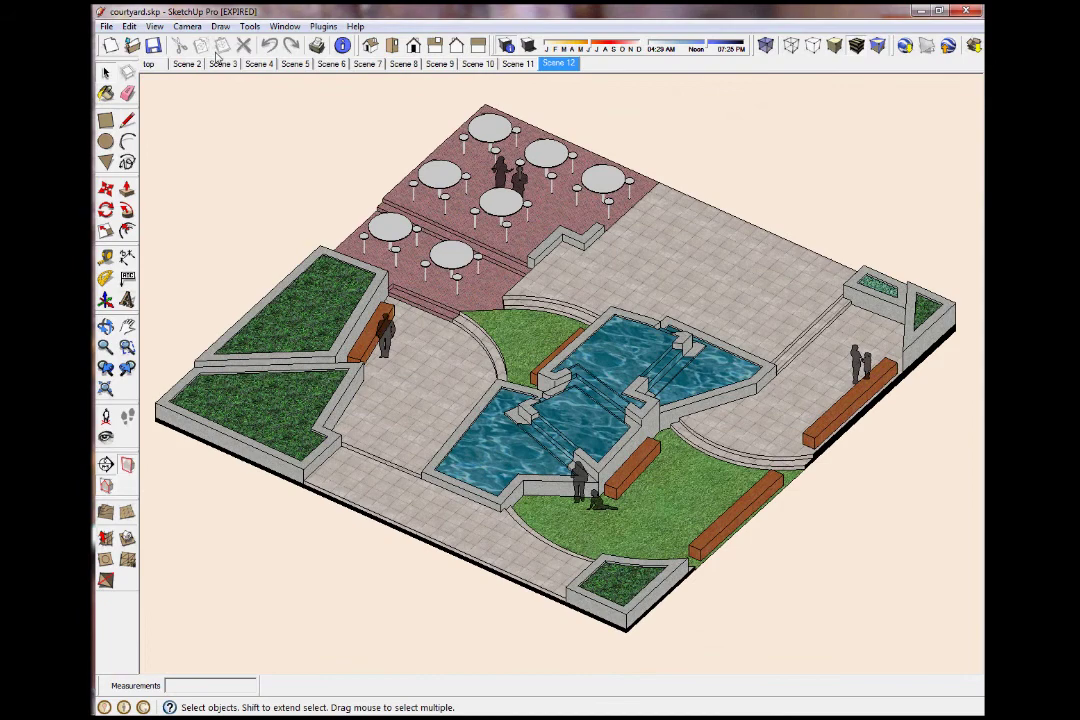
click(185, 26)
click(222, 92)
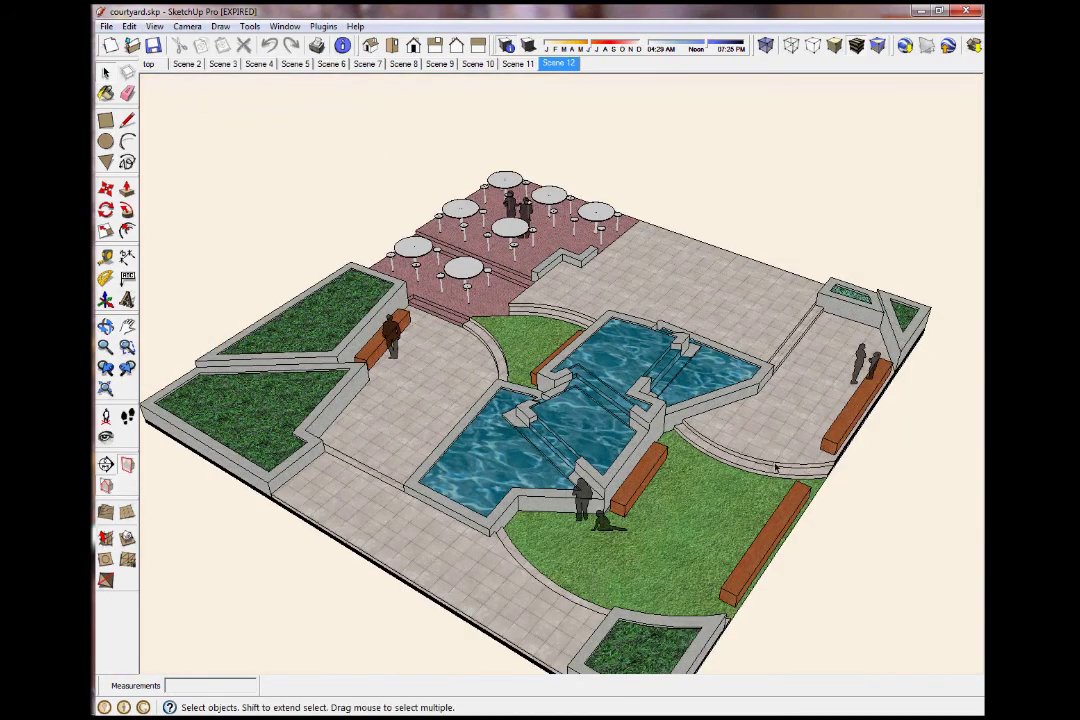
middle_drag(700, 400, 722, 403)
right_click(558, 63)
click(590, 123)
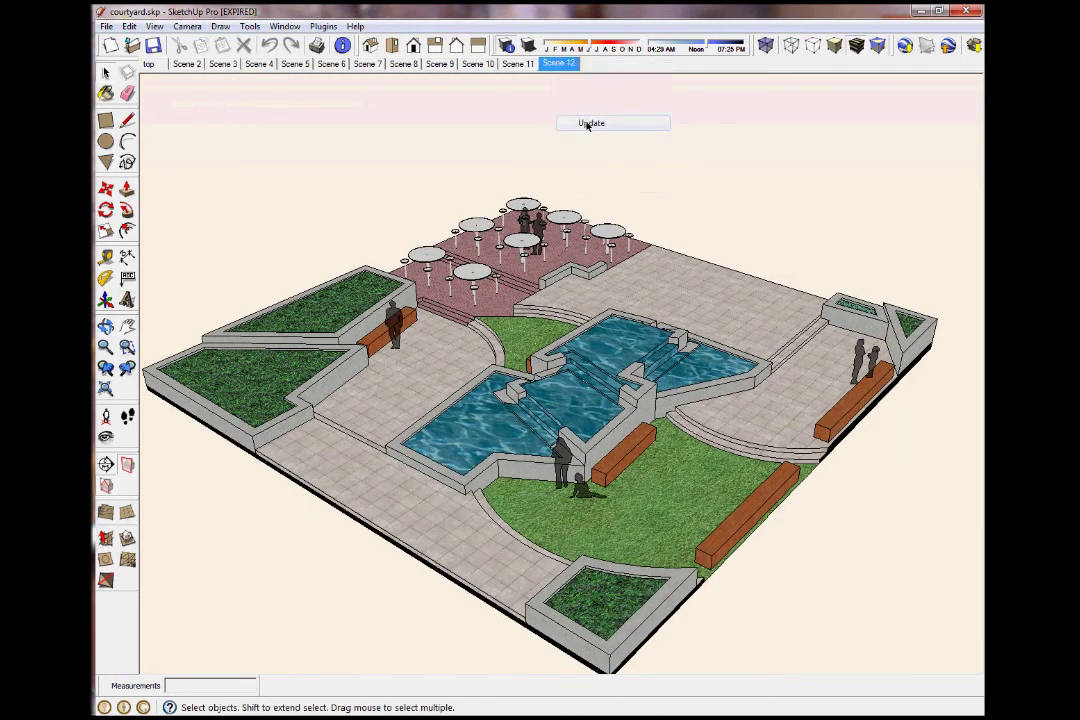
Add Scene 13, saving a view with the café tables shifted right.
right_click(573, 60)
click(600, 106)
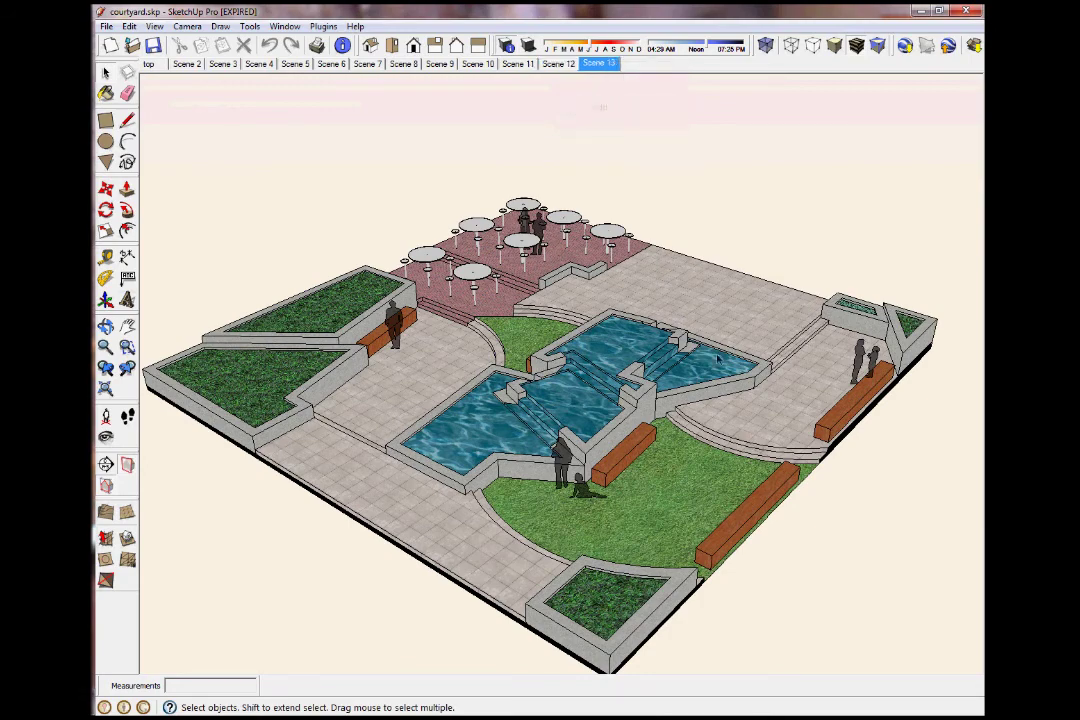
middle_drag(640, 300, 600, 250)
right_click(603, 63)
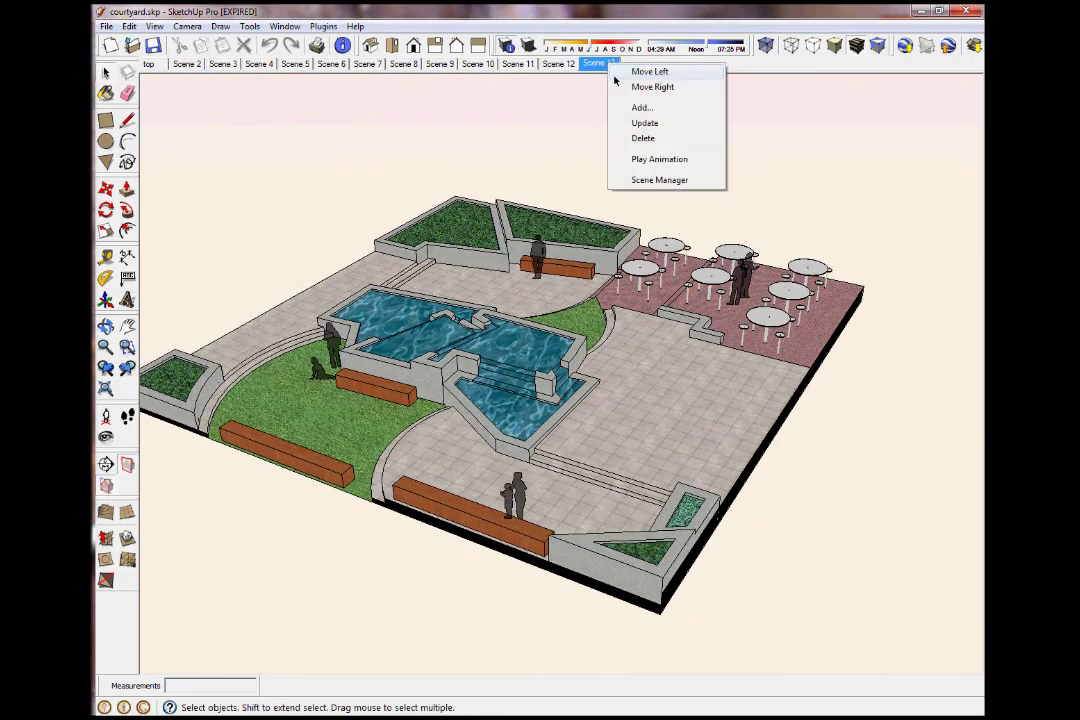
click(644, 123)
Add Scene 14 with the café tables in front, then return to Scene 11.
right_click(600, 63)
click(640, 106)
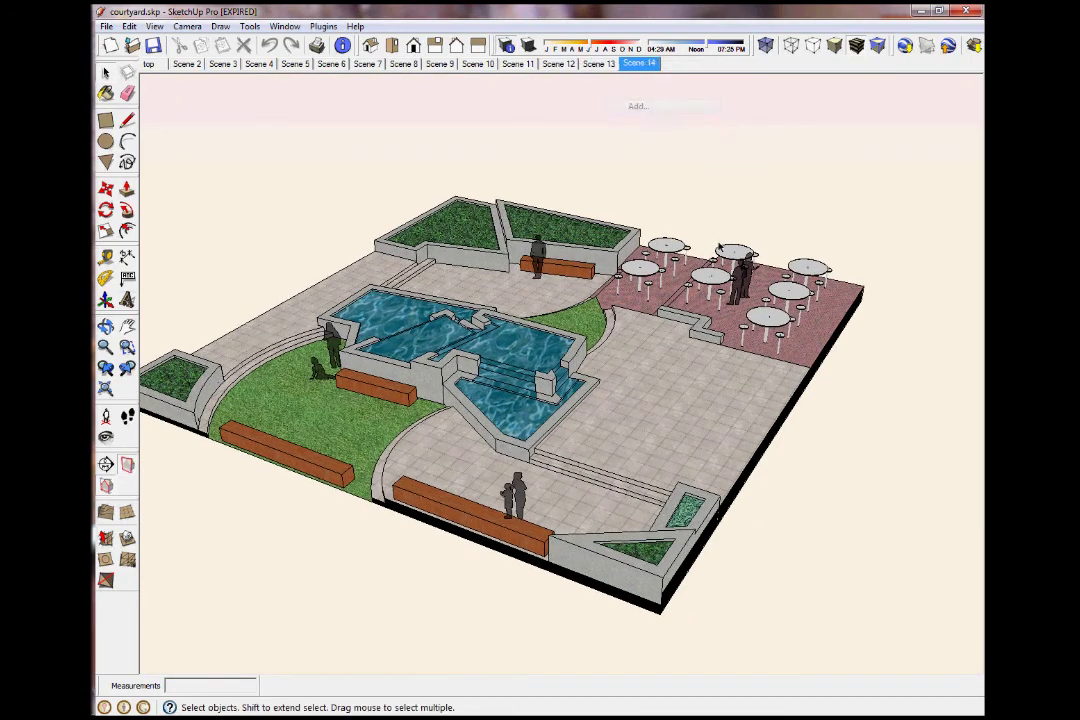
middle_drag(620, 250, 578, 347)
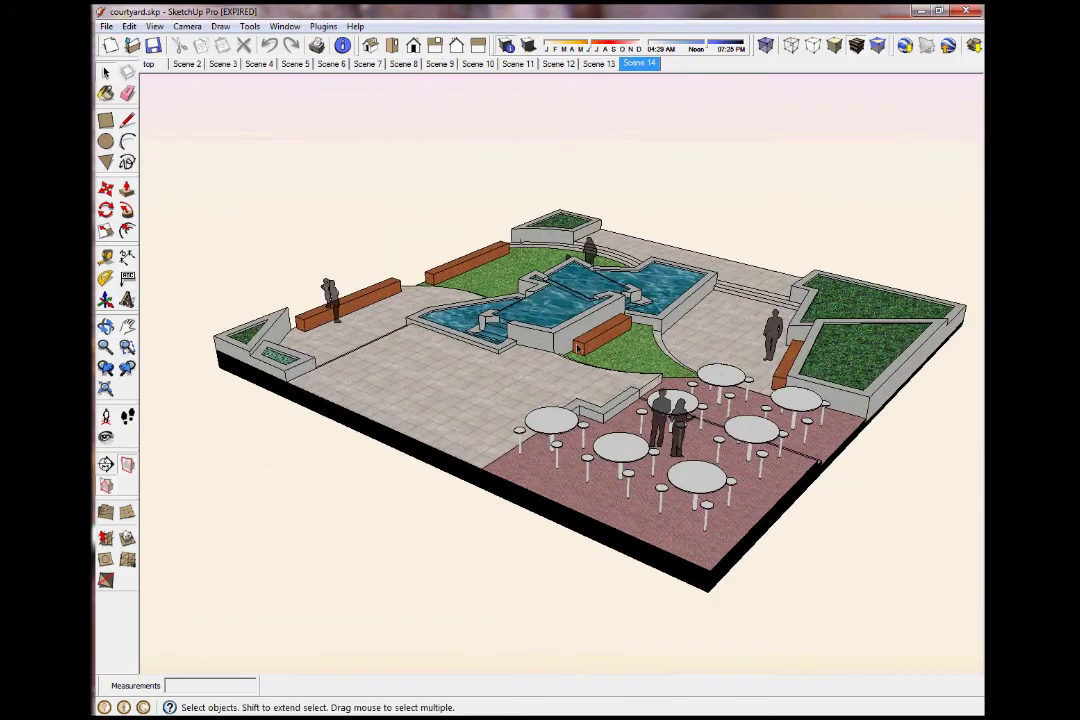
right_click(637, 63)
click(677, 122)
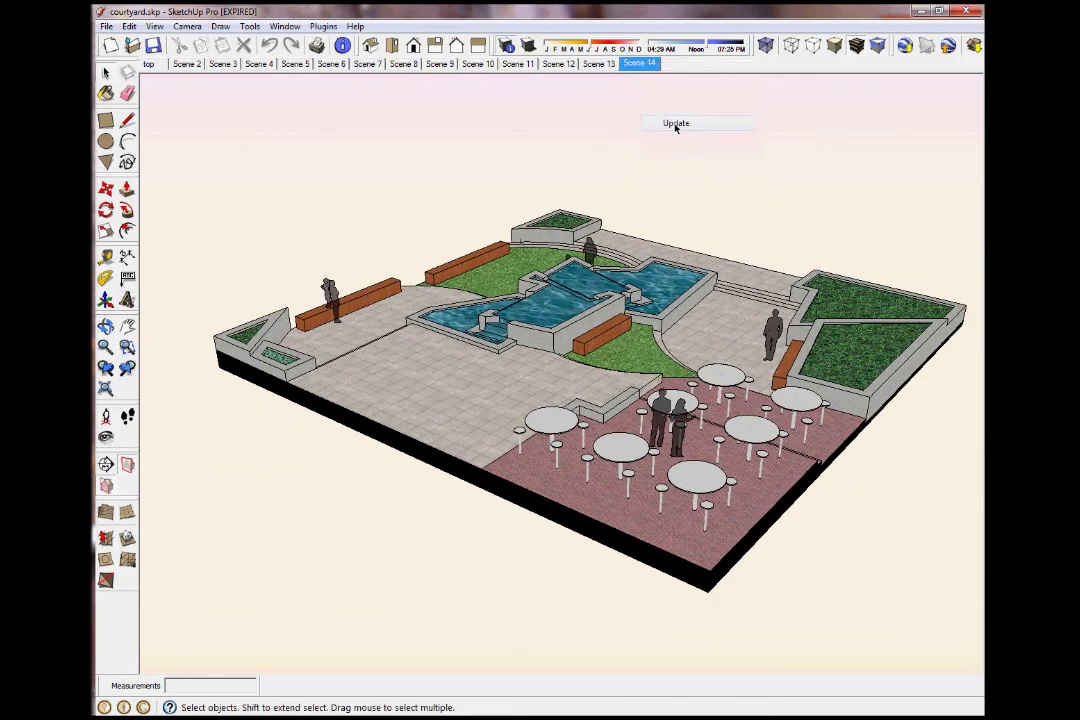
click(533, 64)
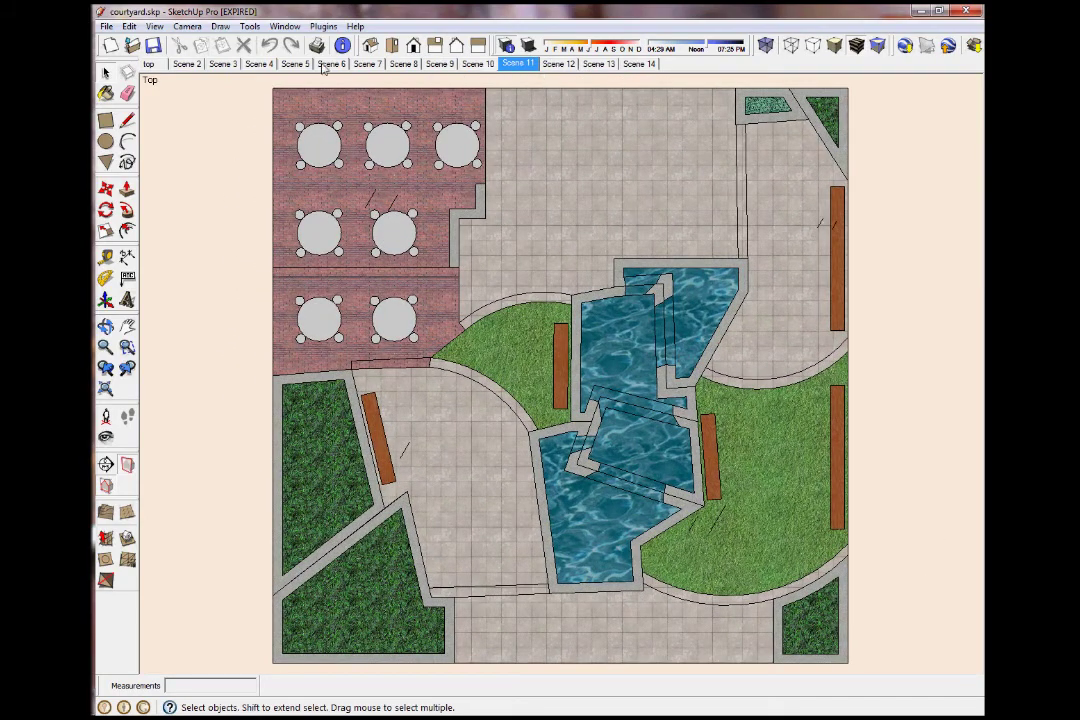
click(184, 27)
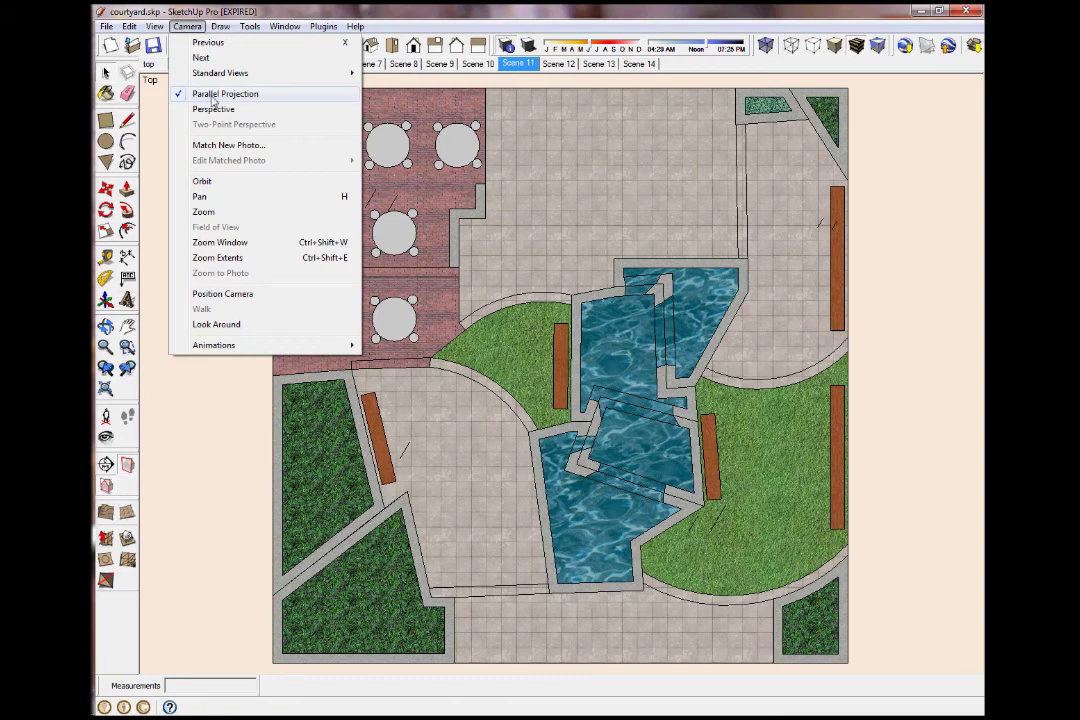
click(181, 193)
scroll(460, 220, up, 5)
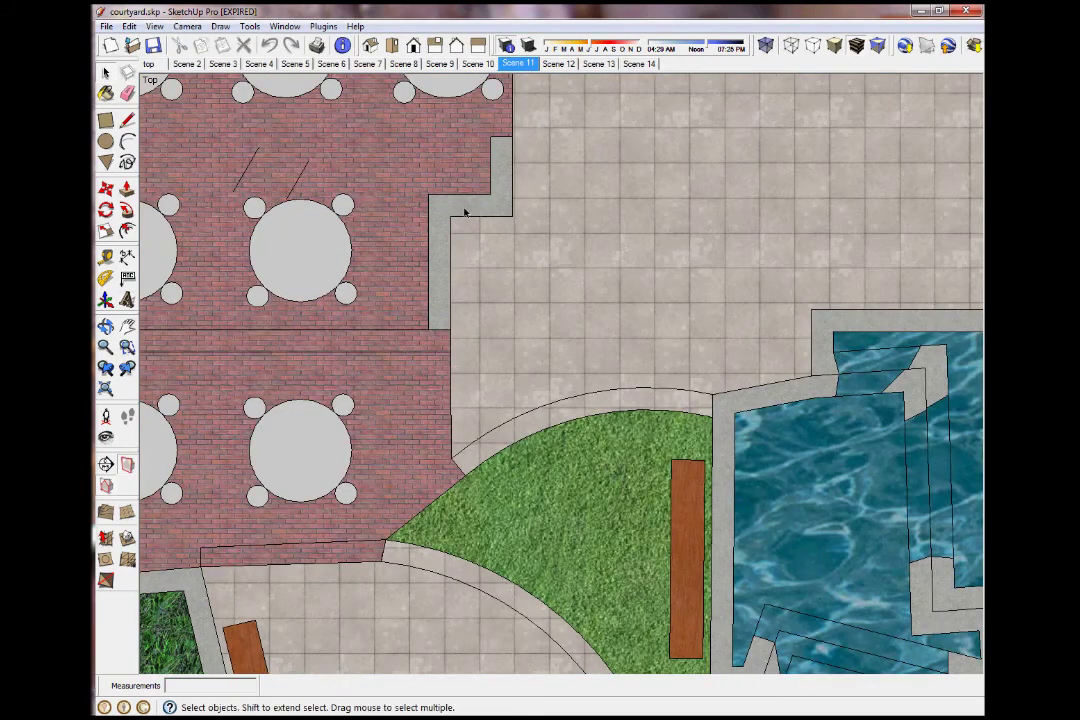
scroll(460, 210, up, 5)
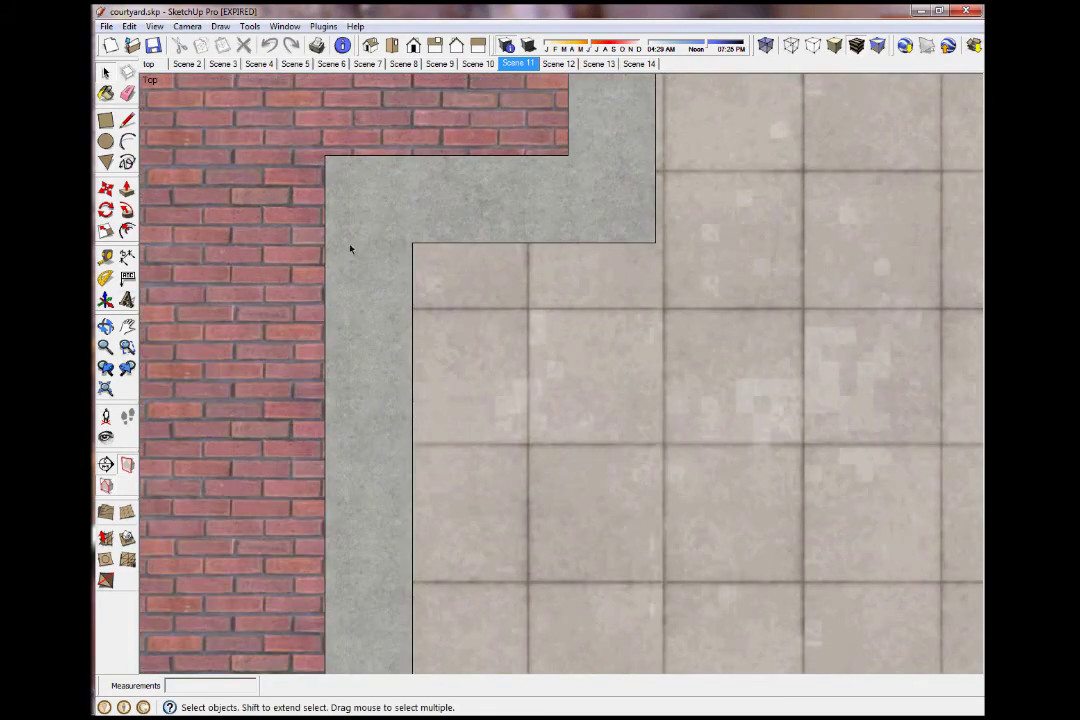
click(186, 27)
click(207, 104)
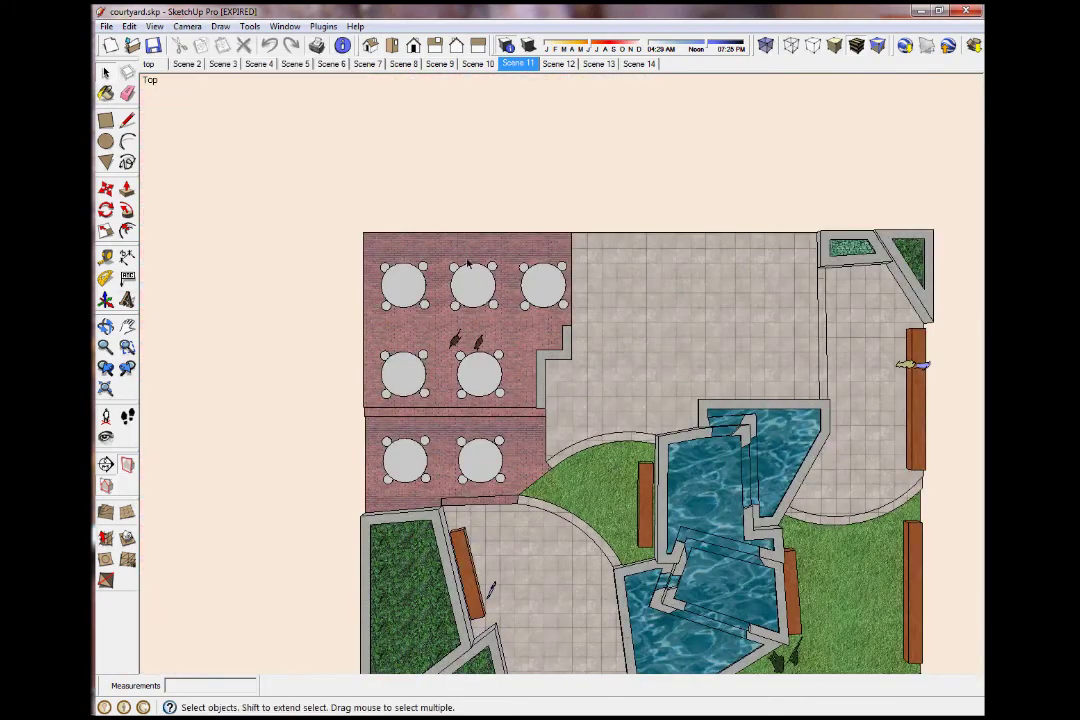
scroll(551, 432, up, 6)
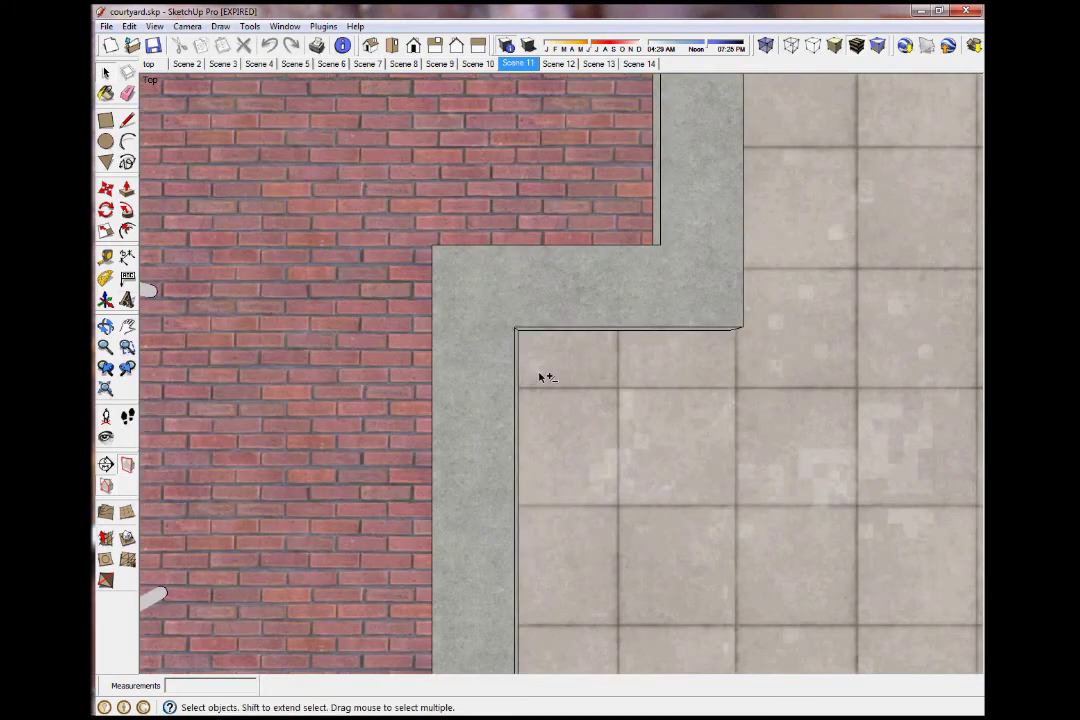
shift+middle_drag(555, 361, 541, 287)
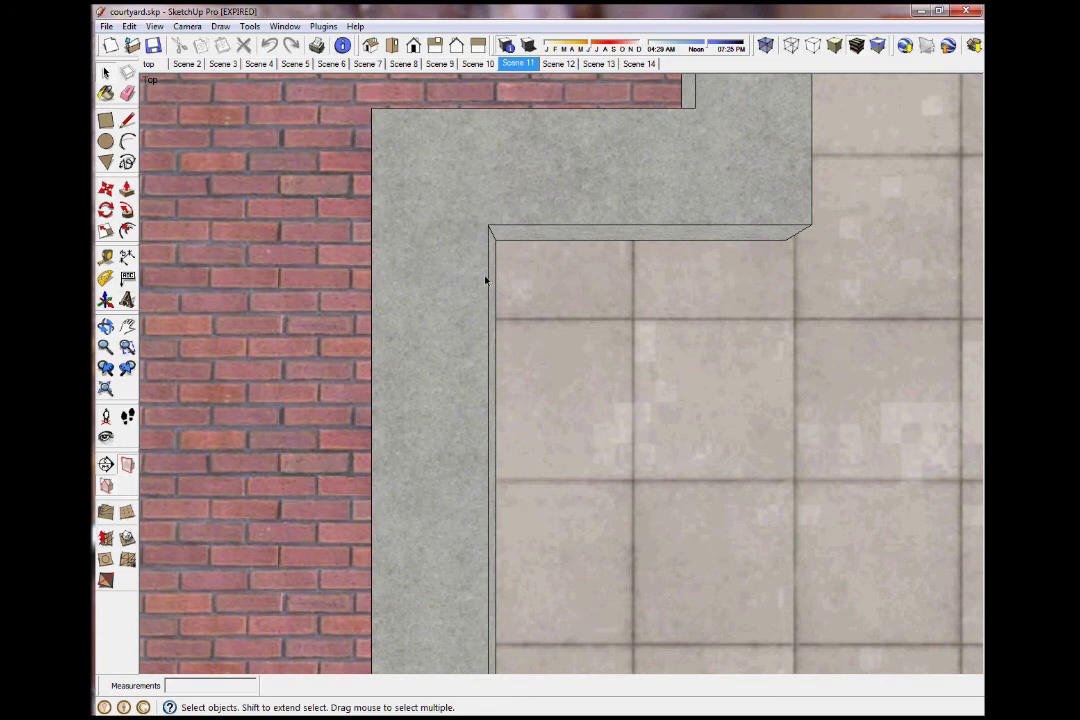
click(187, 26)
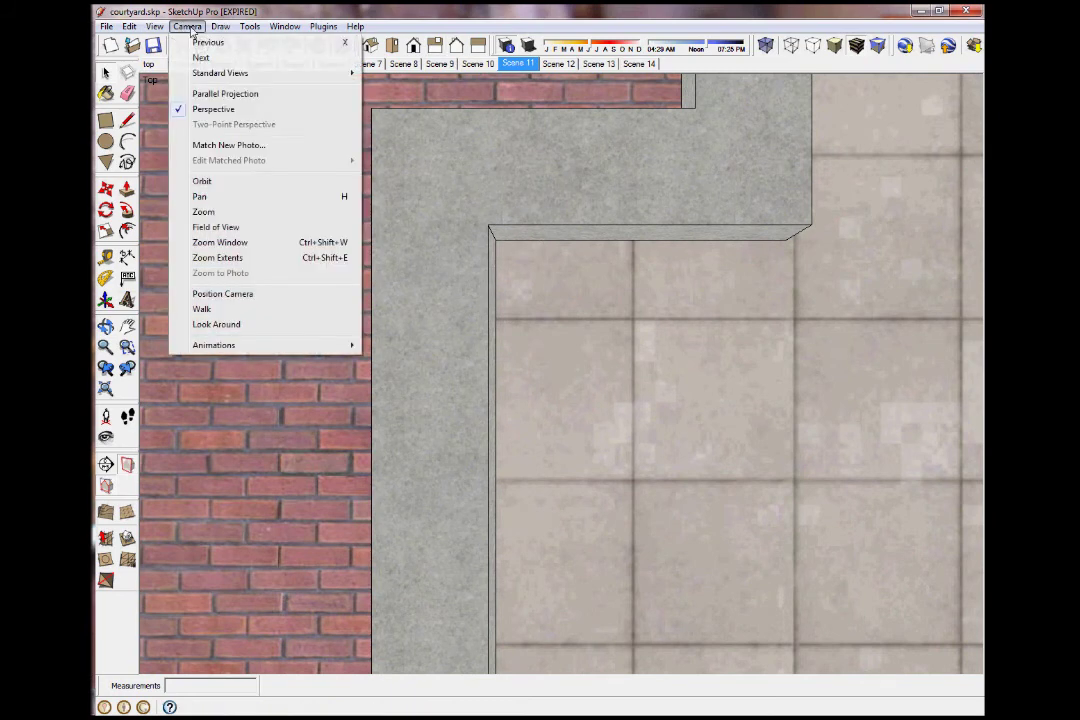
click(212, 95)
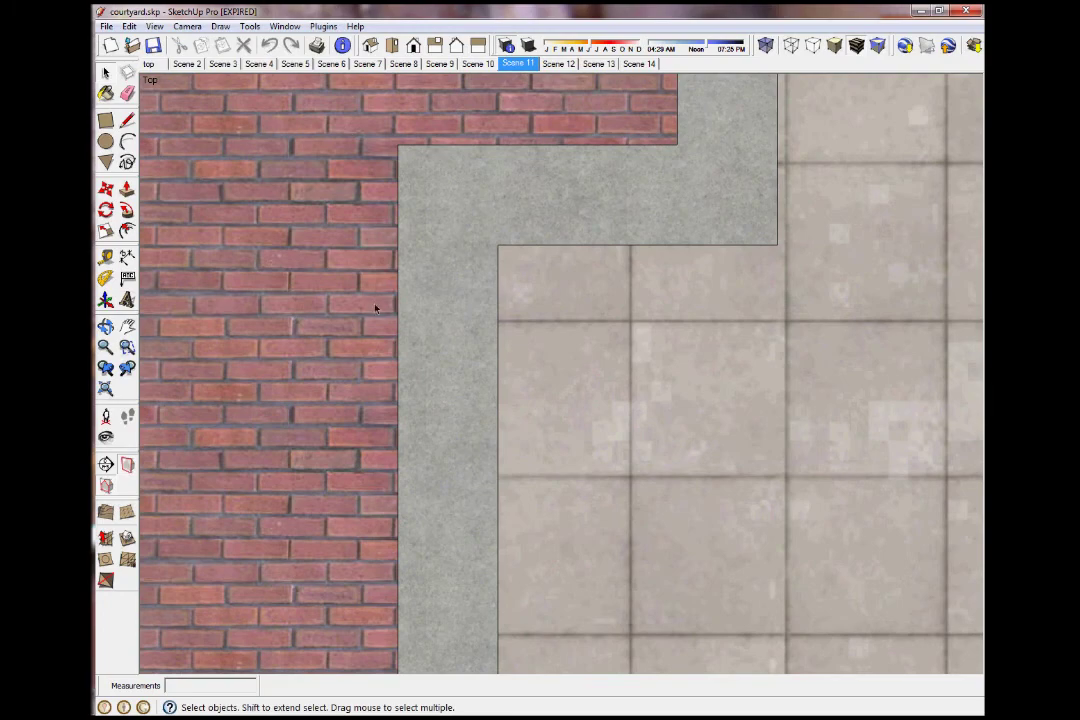
click(521, 64)
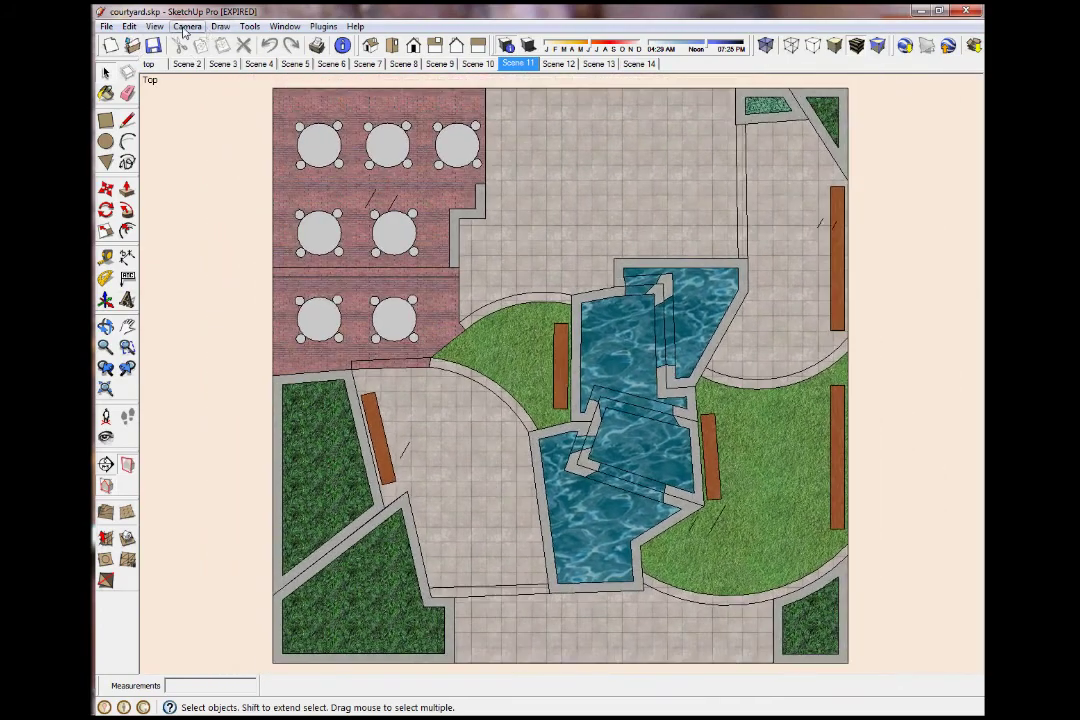
Switch to perspective, view Scenes 12, 13 and 14, then orbit to a steep overhead angle.
click(187, 26)
click(205, 99)
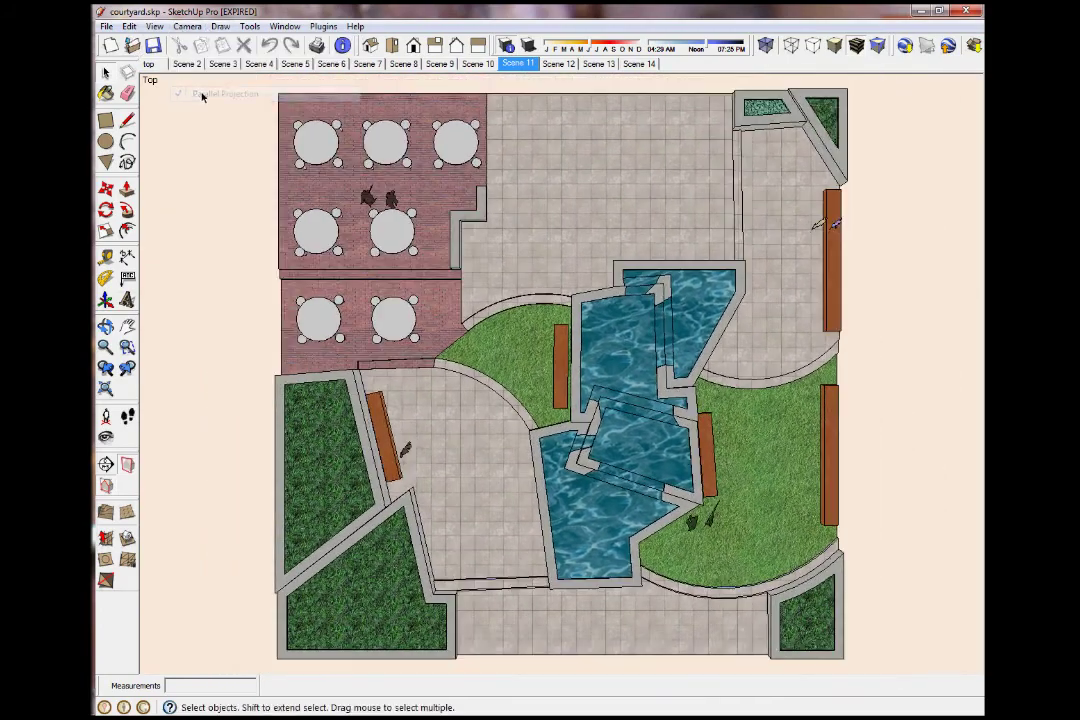
click(553, 64)
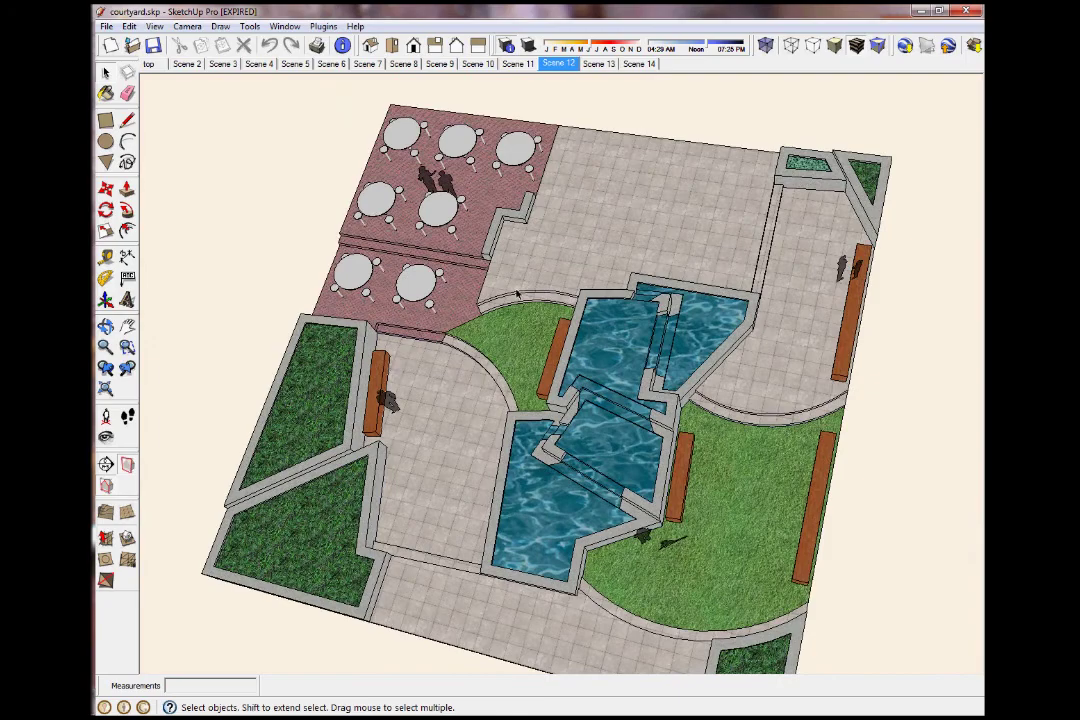
click(187, 26)
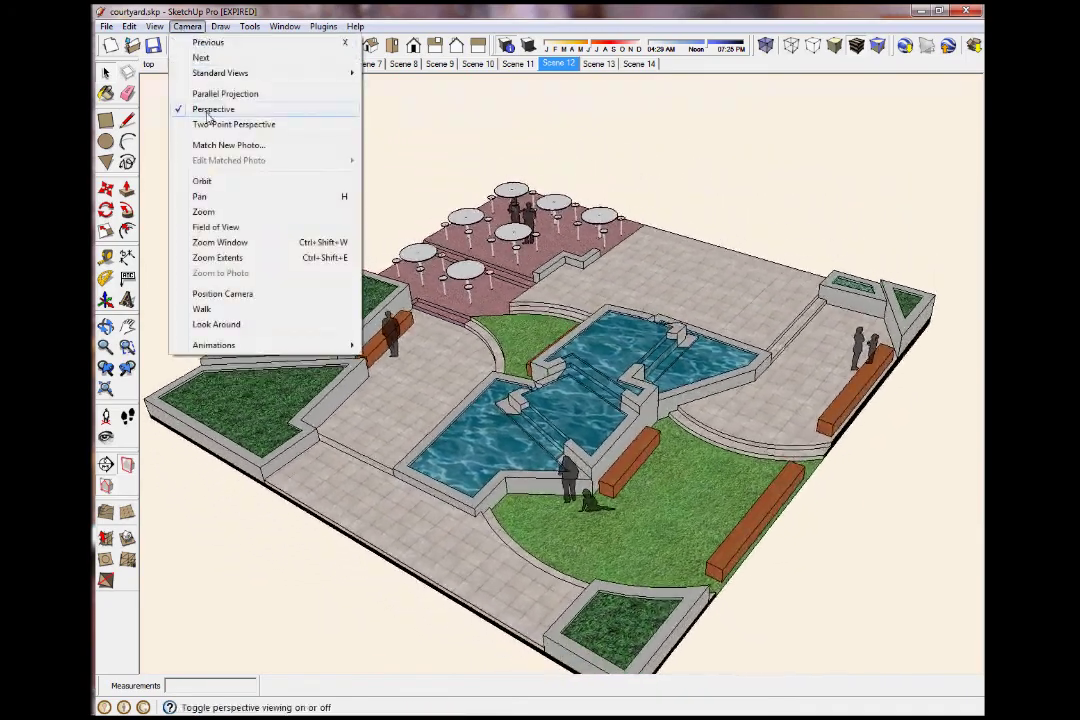
click(598, 63)
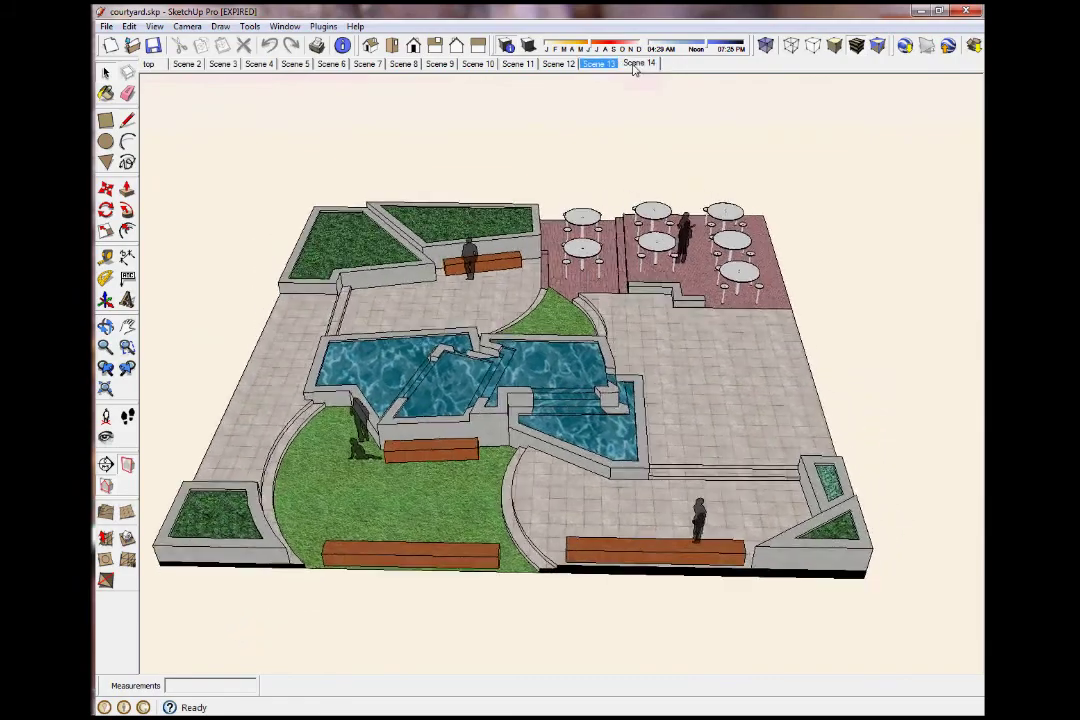
click(637, 64)
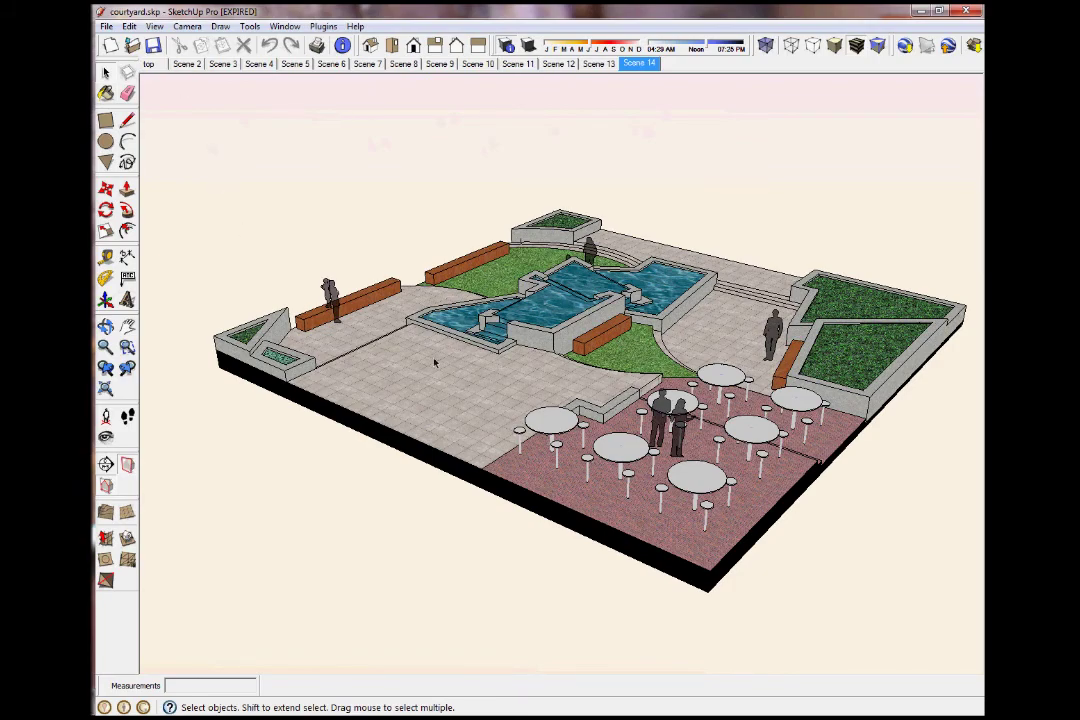
middle_drag(435, 363, 516, 431)
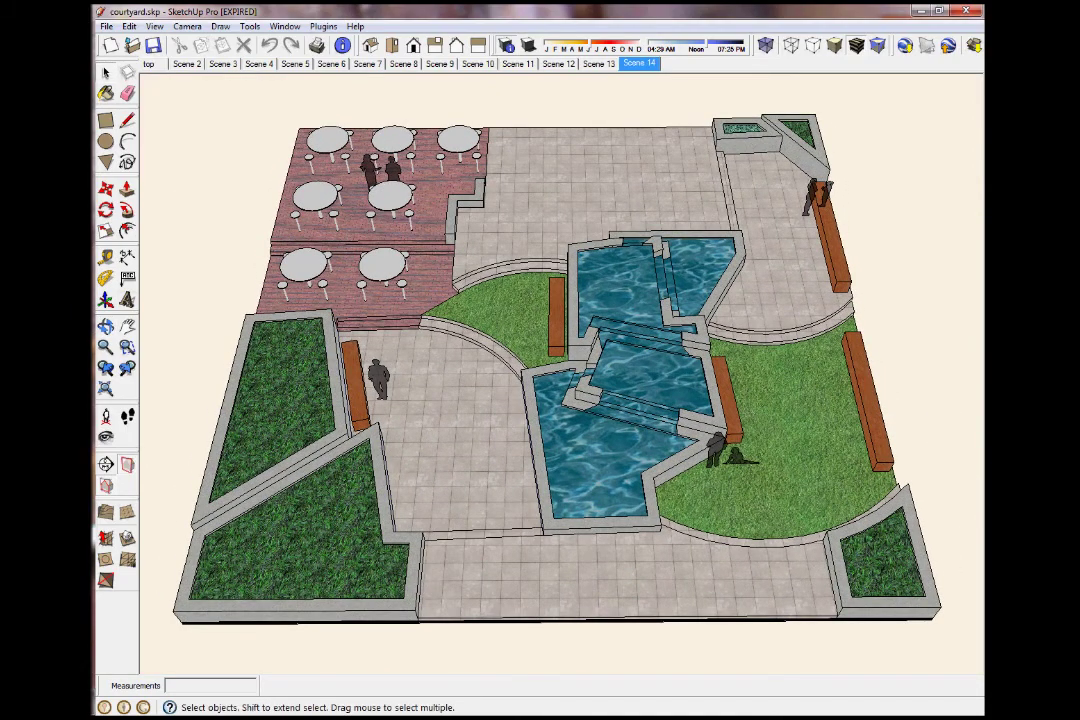
Turn on the Profiles, Extension, Endpoints and Jitter edge effects in the Styles Edge settings.
key(alt+Tab)
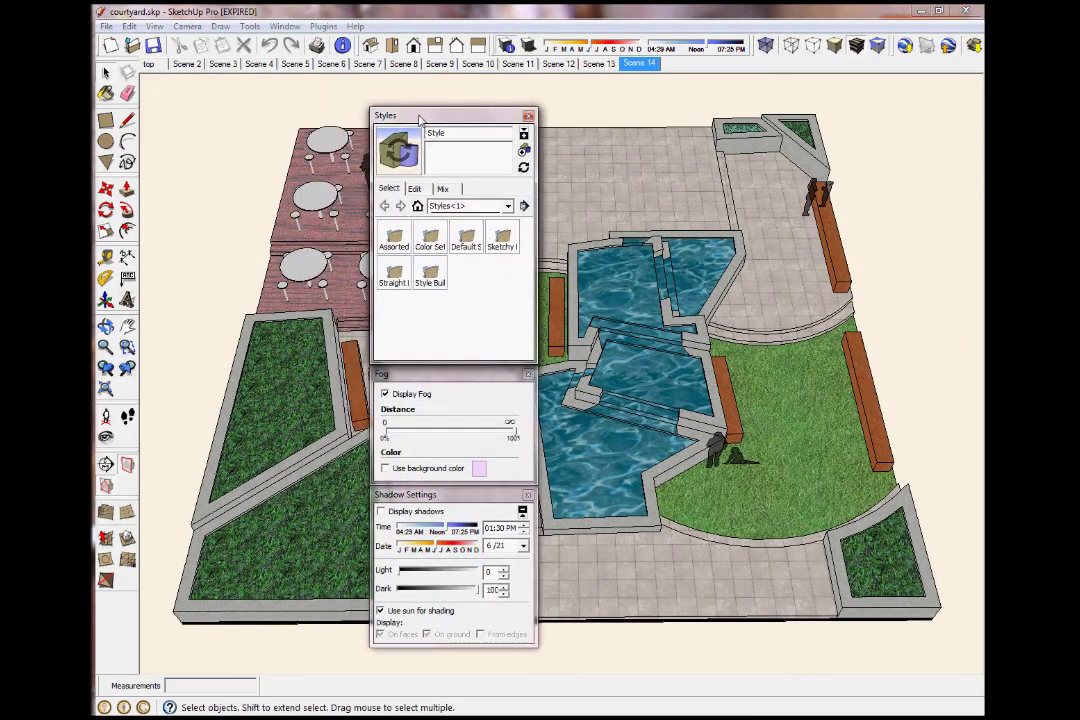
click(414, 189)
click(387, 249)
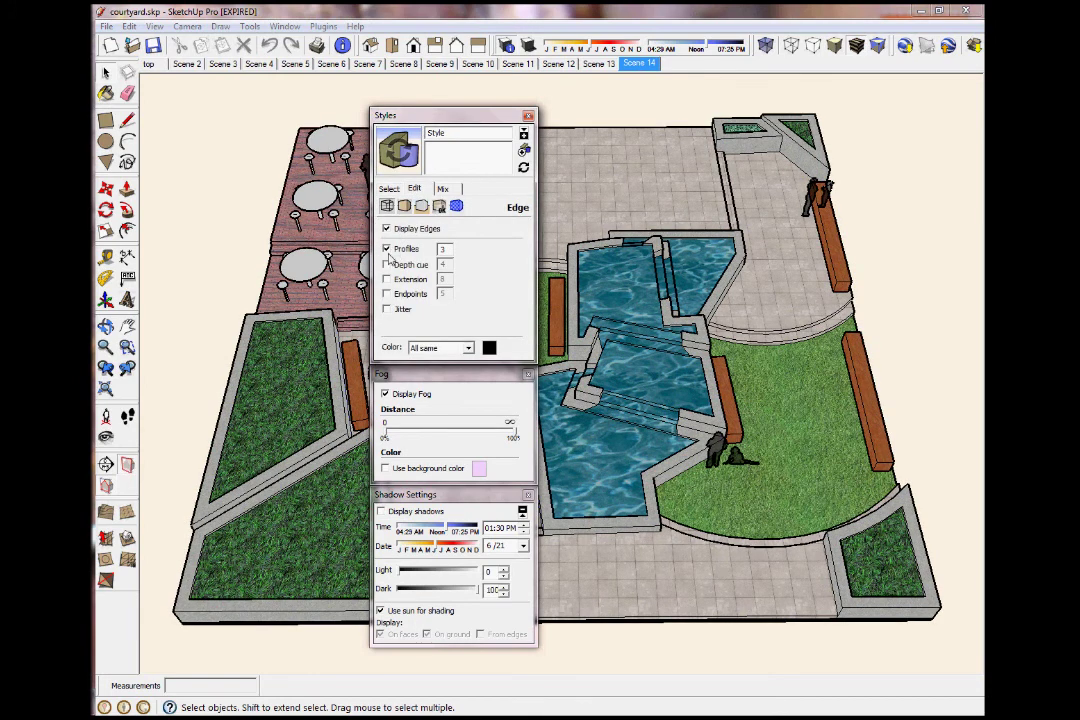
click(387, 280)
click(387, 294)
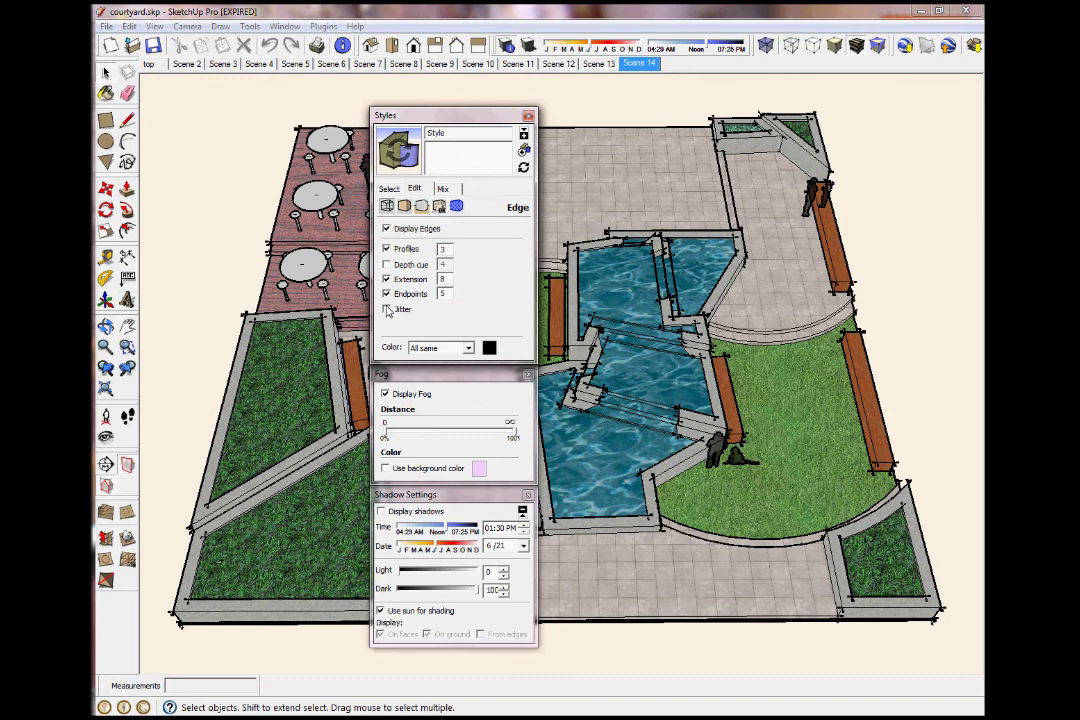
click(388, 310)
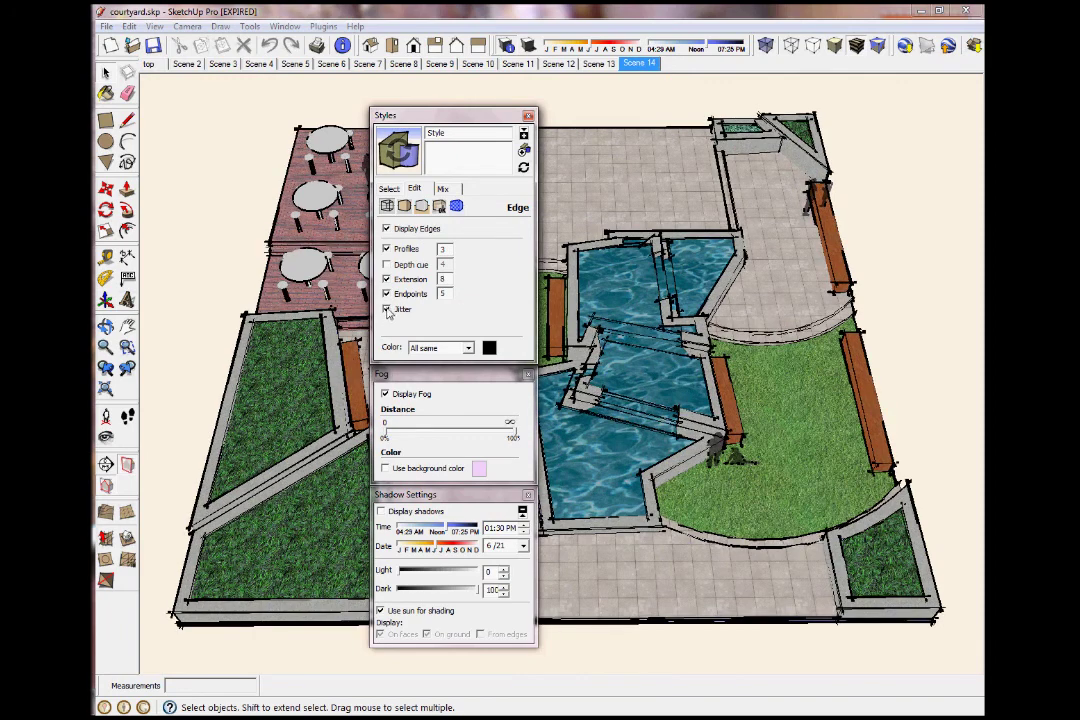
Switch all four edge effects off, dock the style panels left and undock Shadow Settings.
click(388, 310)
click(387, 294)
click(387, 280)
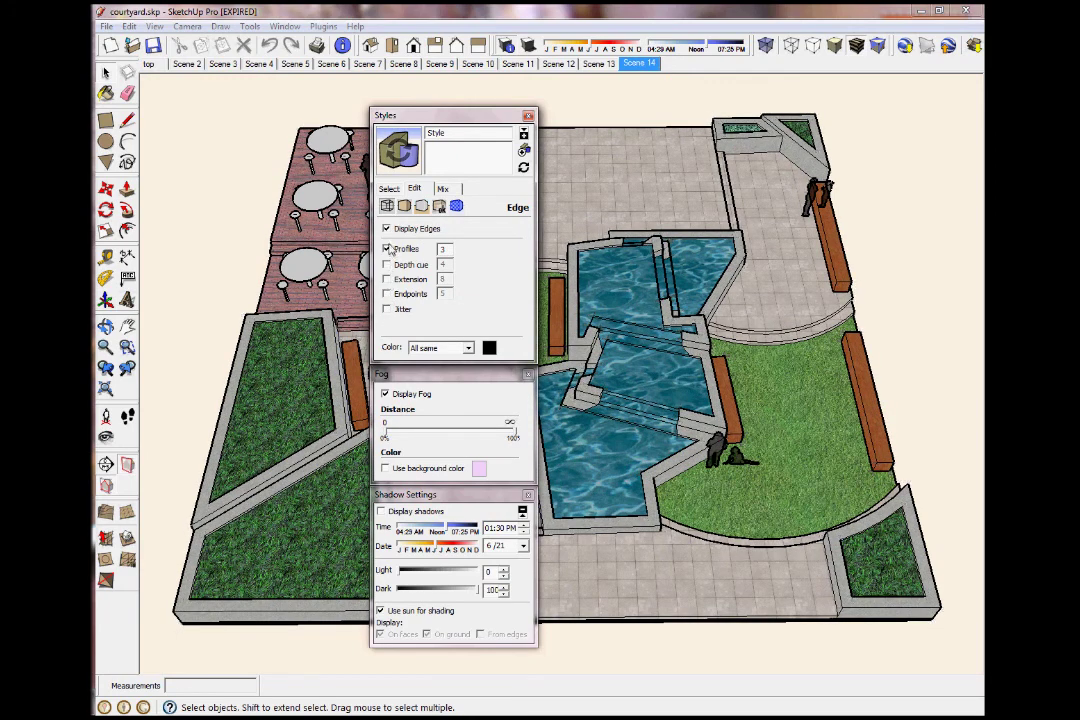
click(388, 250)
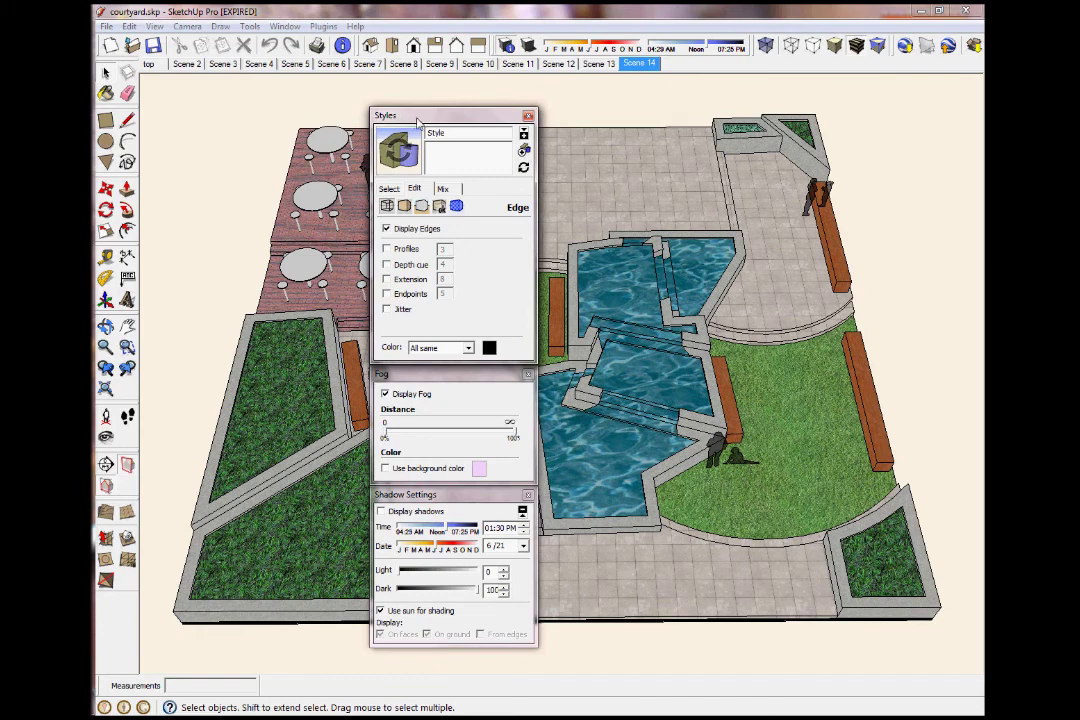
drag(418, 120, 195, 96)
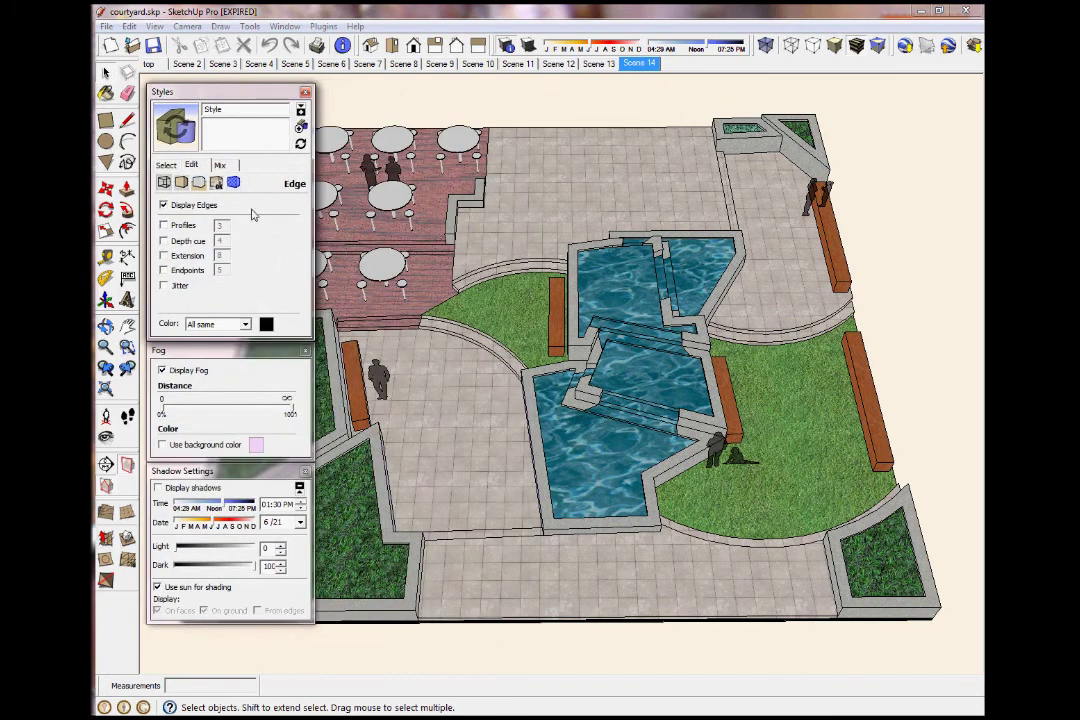
drag(240, 476, 459, 237)
Turn off Use sun for shading, then re-enable it and brighten the shaded faces.
middle_drag(740, 450, 723, 415)
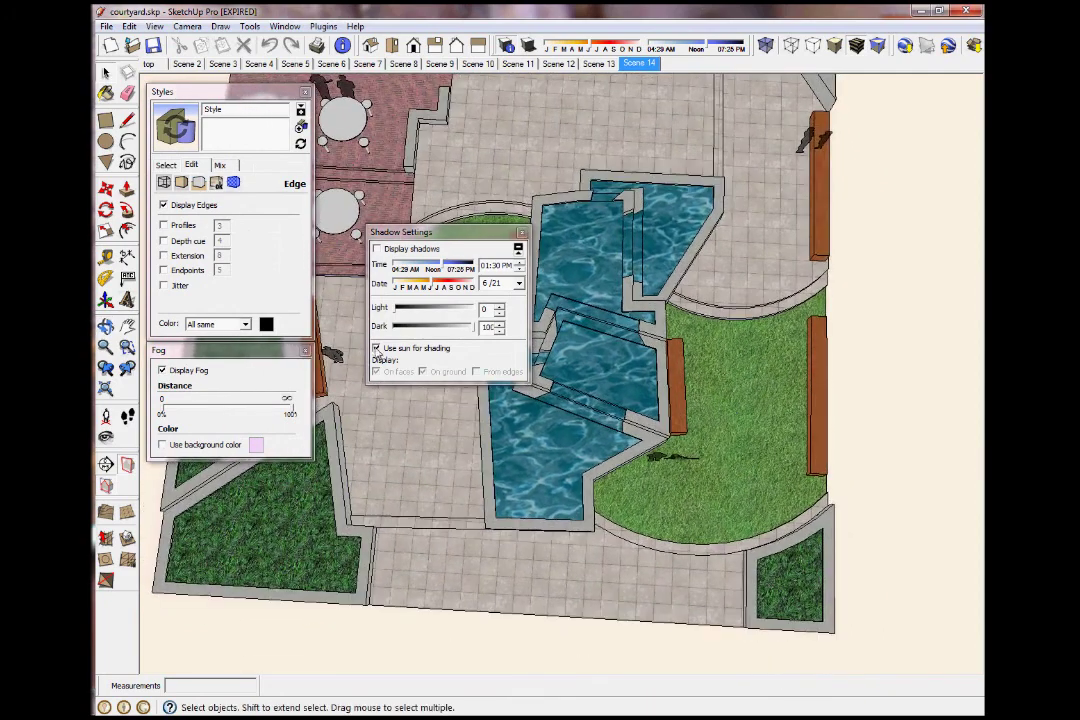
click(377, 348)
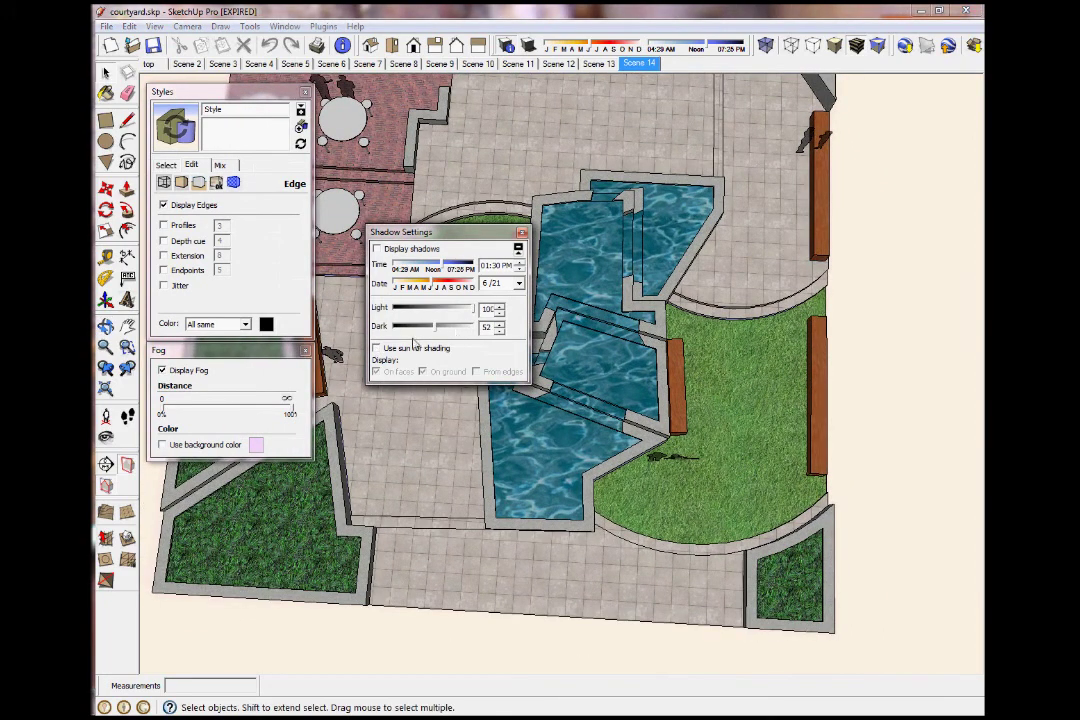
middle_drag(710, 497, 663, 418)
scroll(718, 342, up, 3)
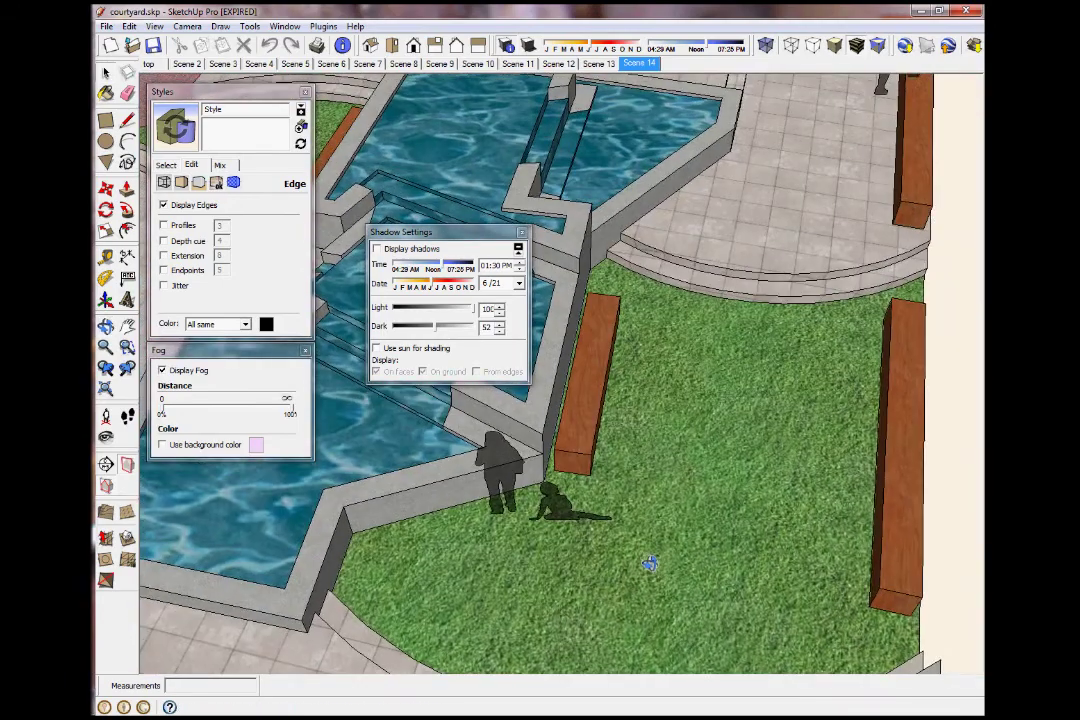
click(377, 348)
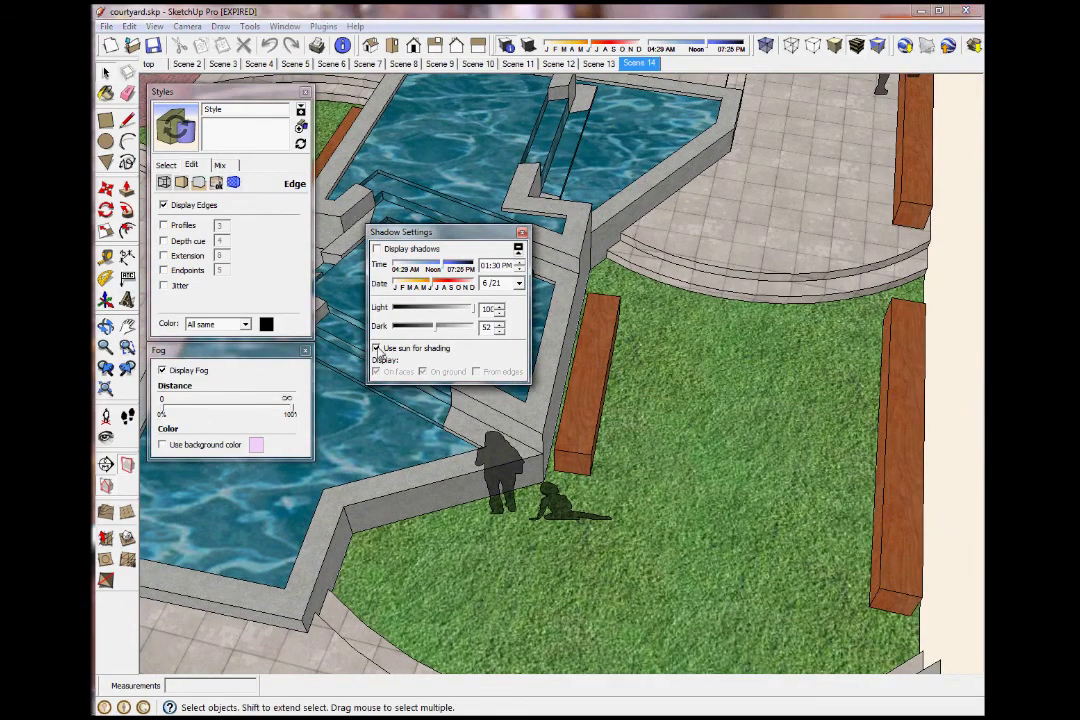
drag(436, 332, 470, 335)
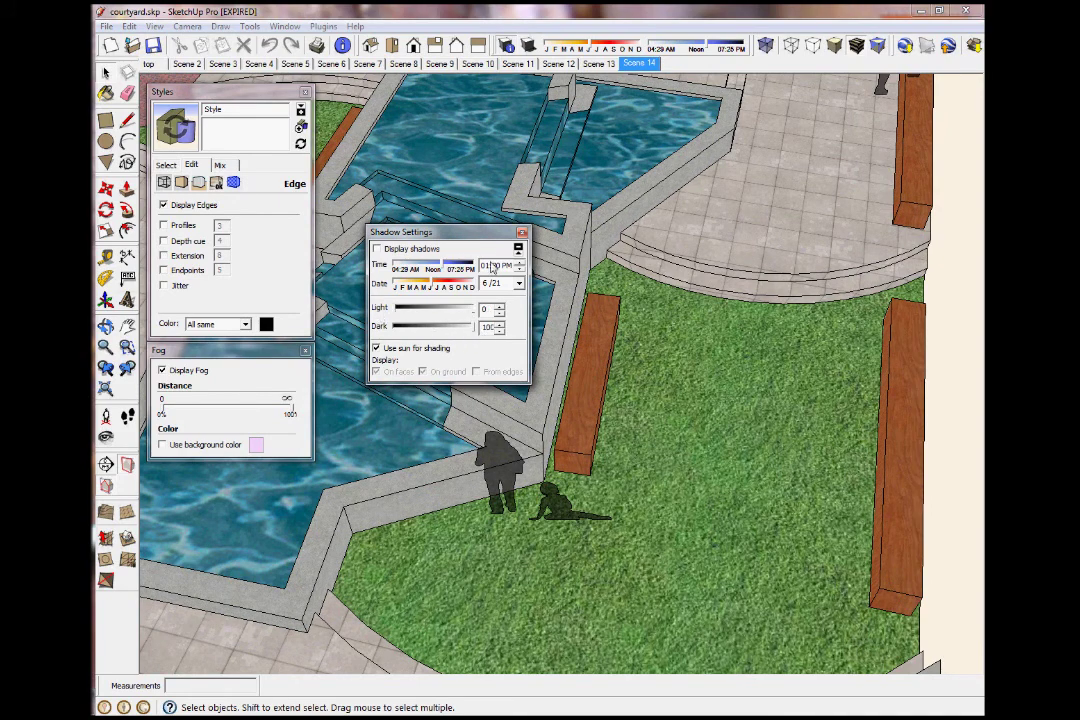
Reposition the Shadow Settings panel, orbit to an oblique view, and close Shadow Settings.
drag(420, 232, 398, 110)
middle_drag(617, 300, 700, 330)
scroll(743, 357, down, 5)
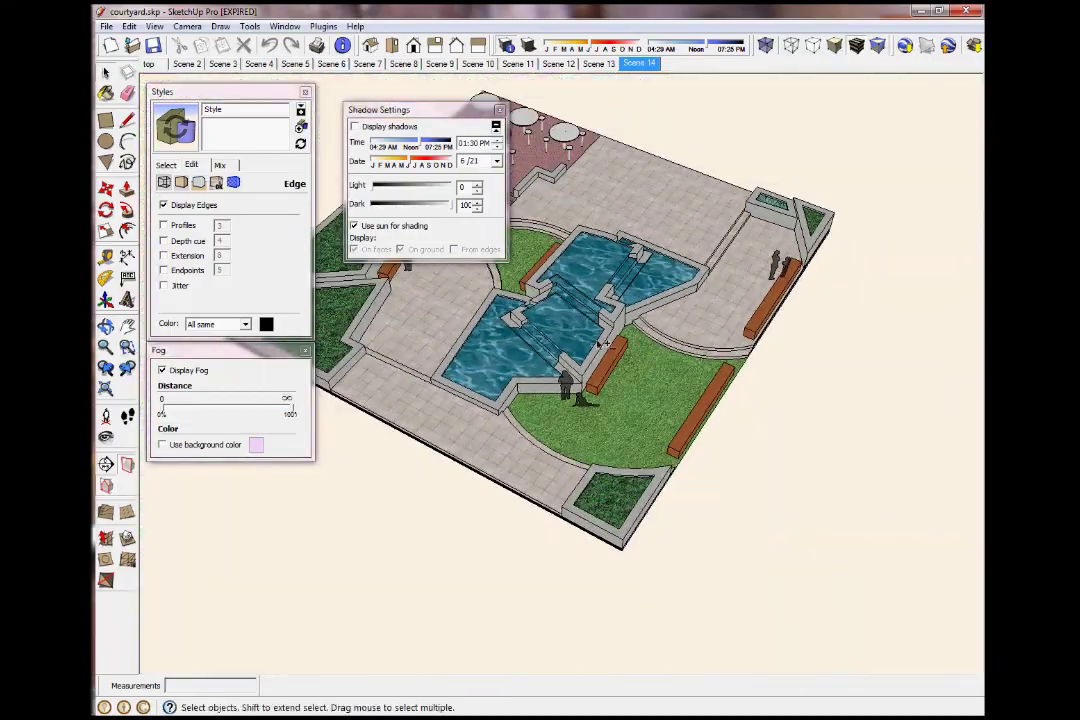
middle_drag(600, 345, 556, 268)
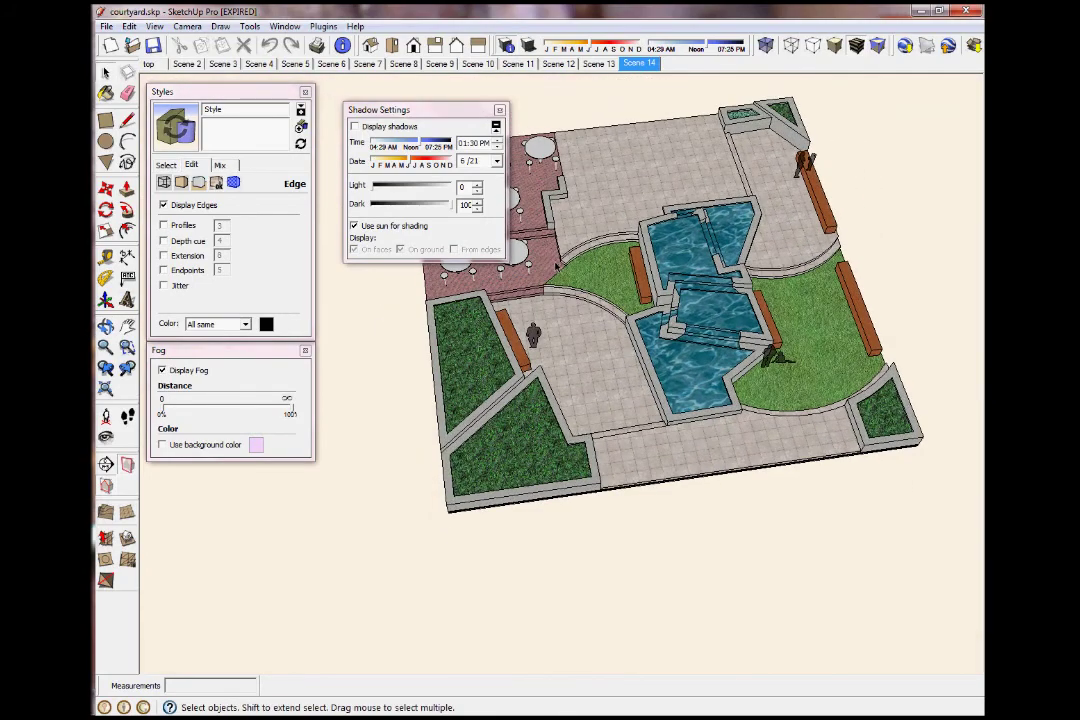
drag(433, 111, 436, 211)
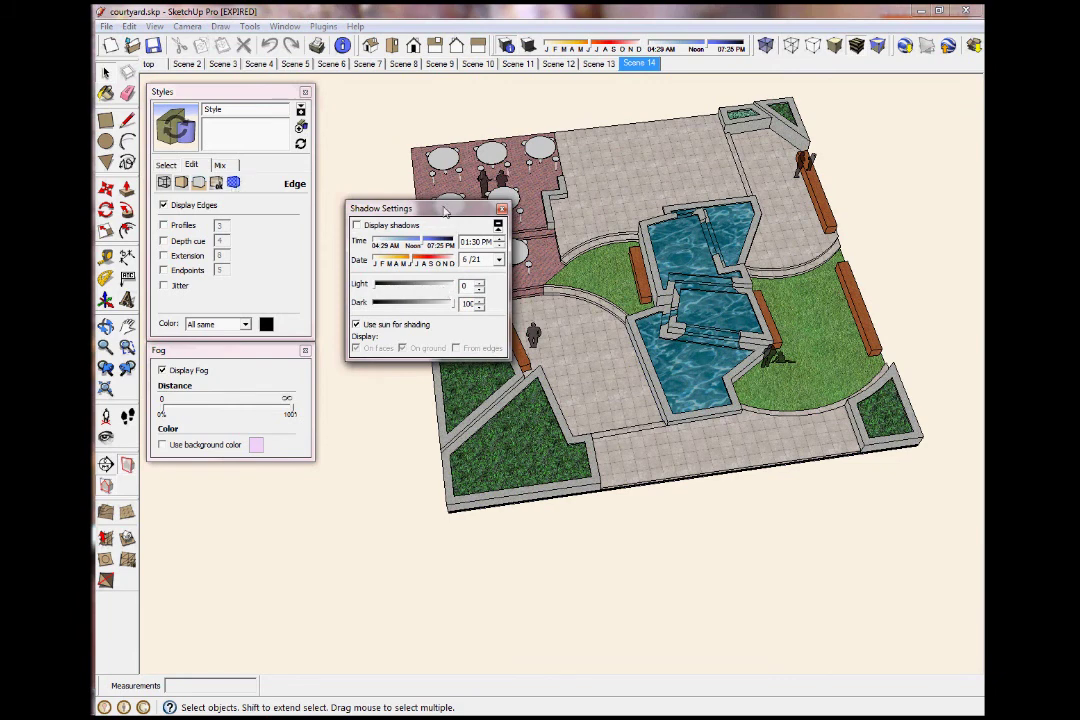
click(501, 208)
Close the Styles and Fog panels, then the Scenes manager.
click(305, 91)
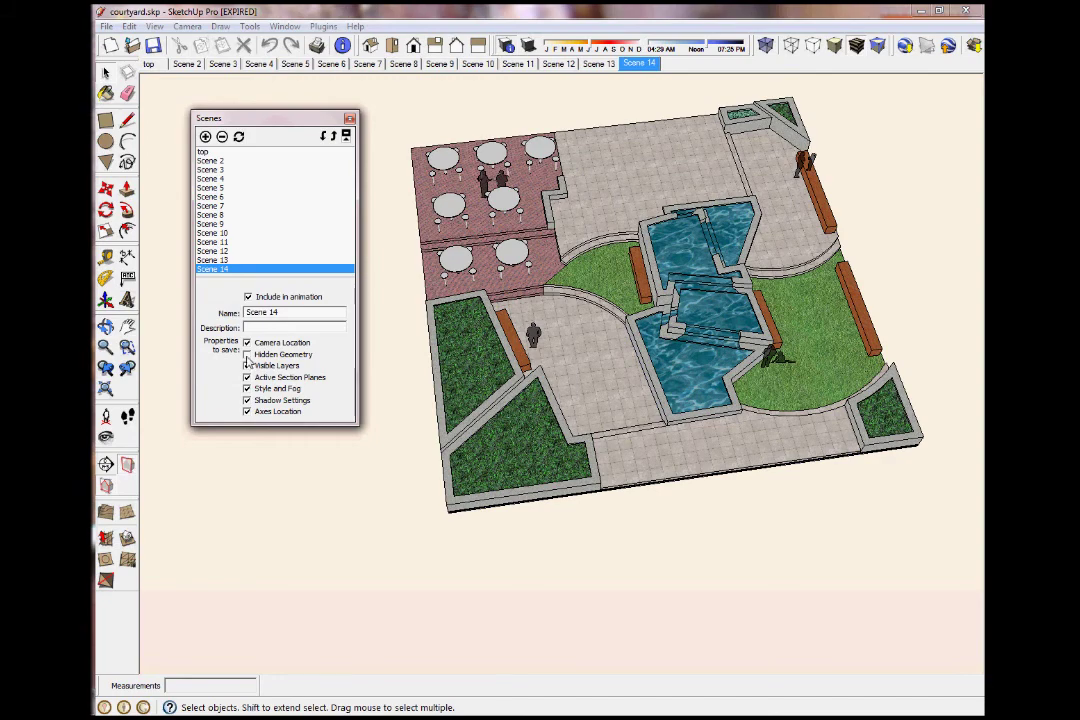
click(349, 118)
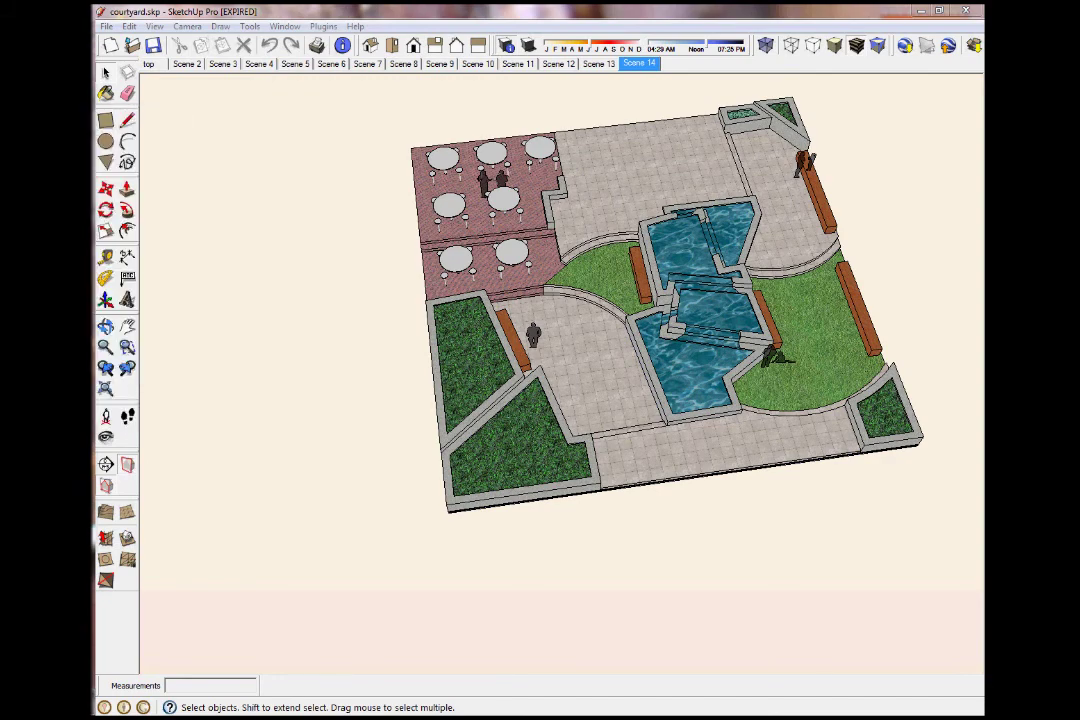
Zoom in on the curb by the curved steps, draw a diagonal line there, then erase it.
scroll(575, 255, up, 10)
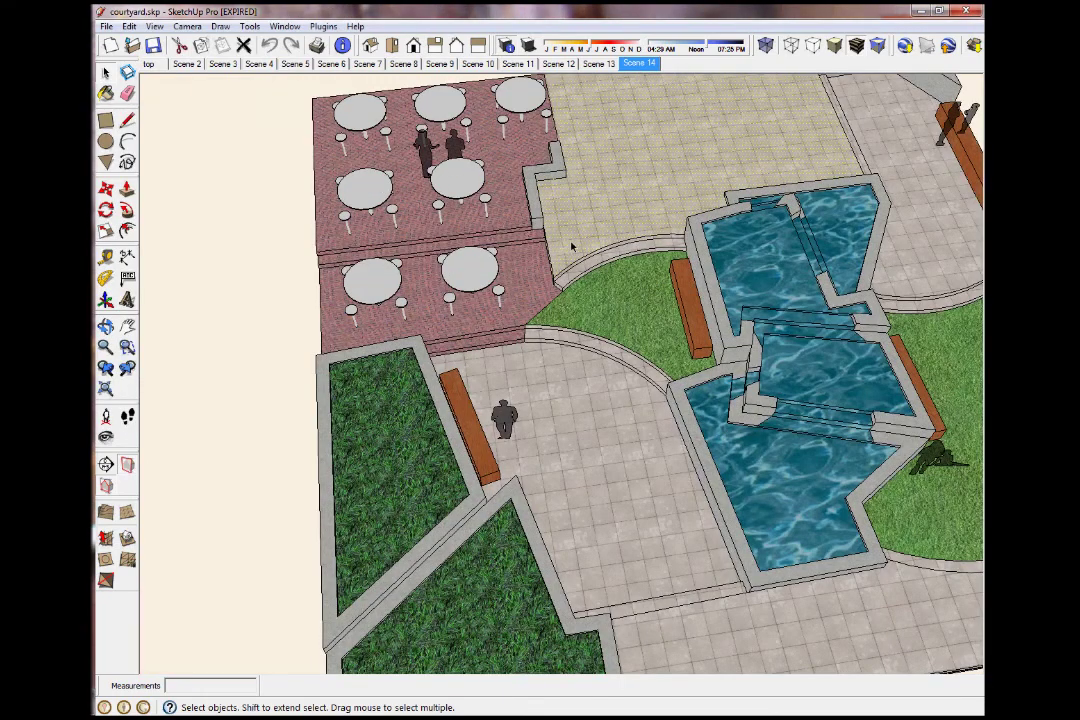
scroll(506, 357, up, 4)
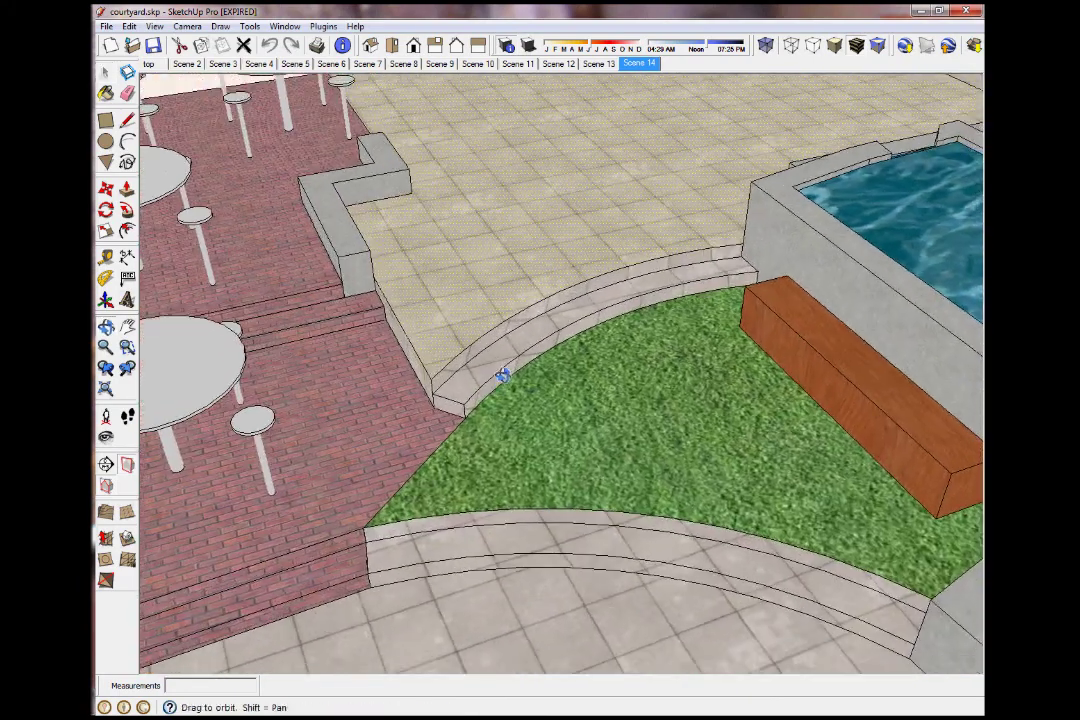
key(l)
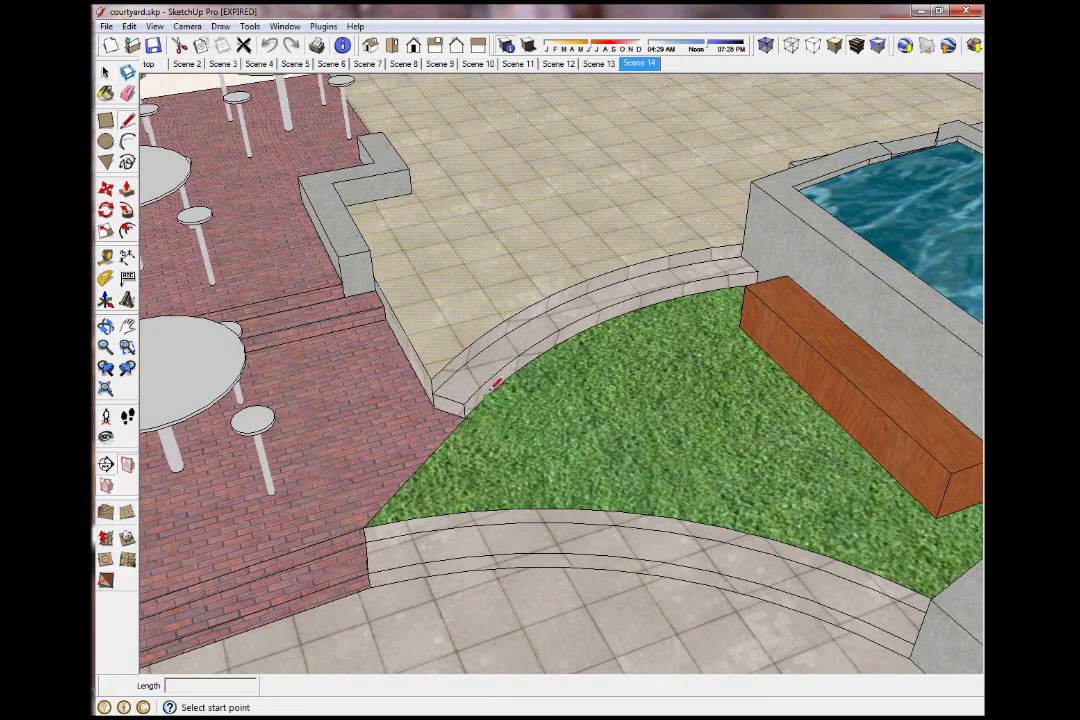
click(464, 405)
click(509, 329)
key(space)
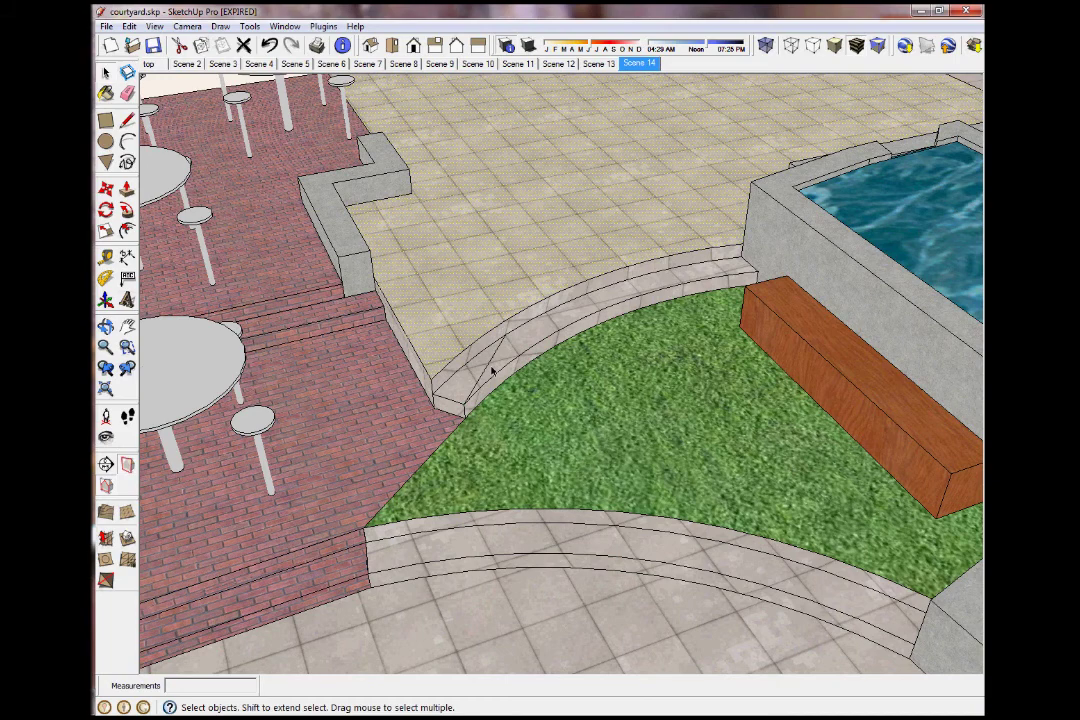
scroll(487, 372, up, 3)
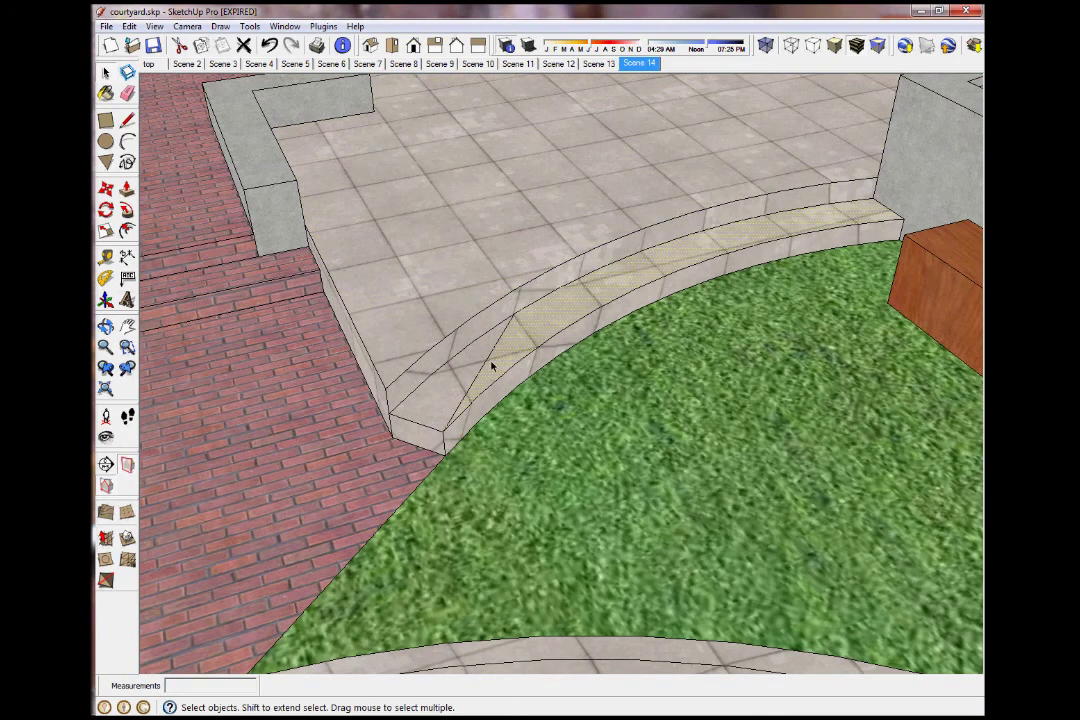
key(e)
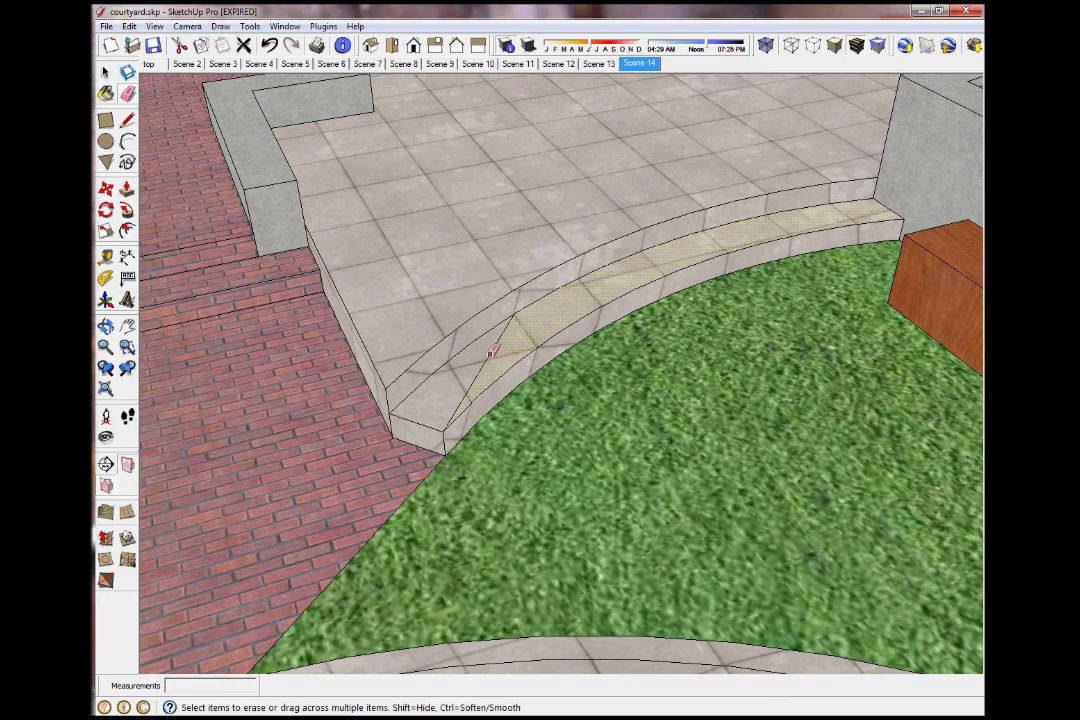
click(492, 352)
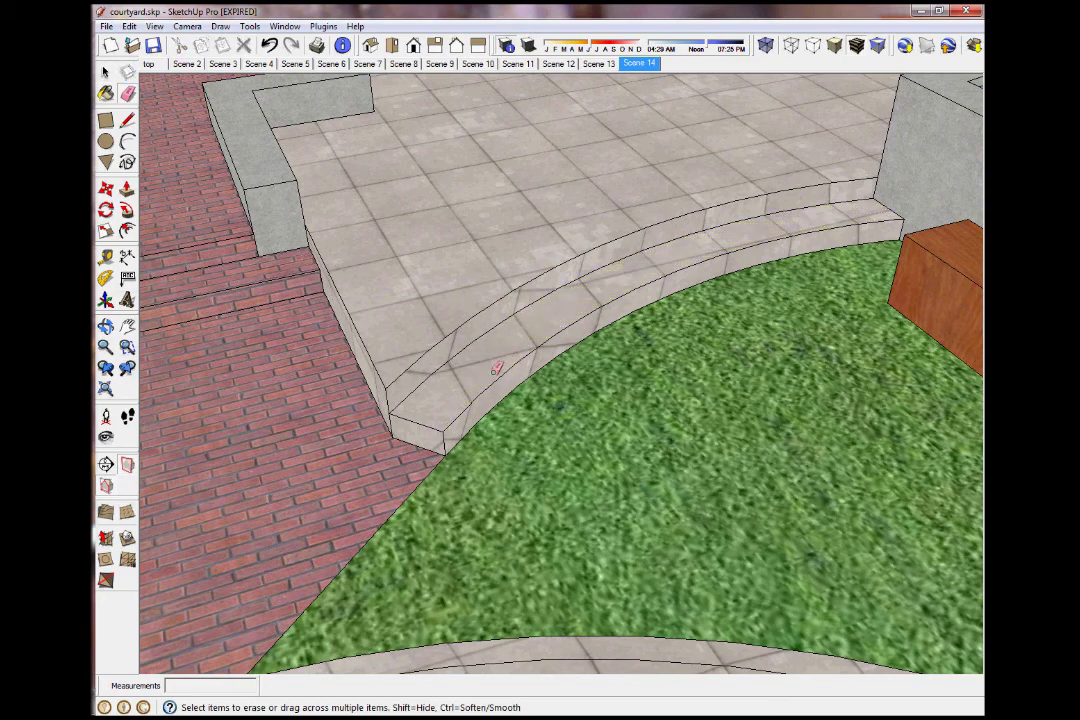
scroll(494, 369, down, 5)
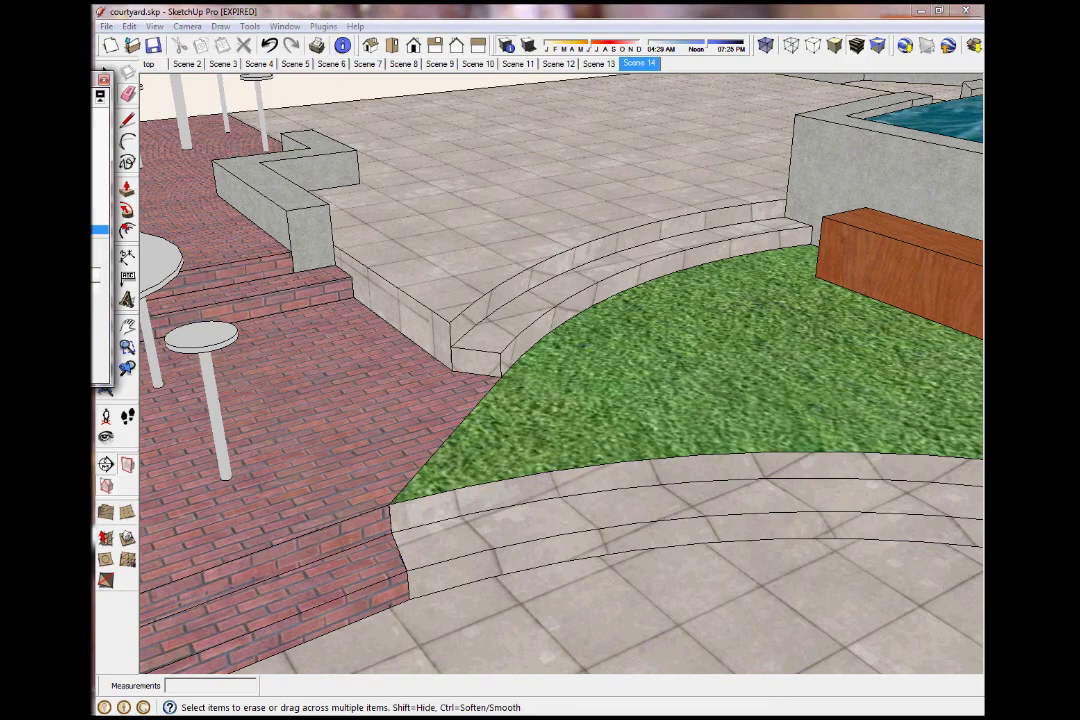
View Scene 13 from the Scenes list, then orbit and return to the 'top' scene.
click(300, 190)
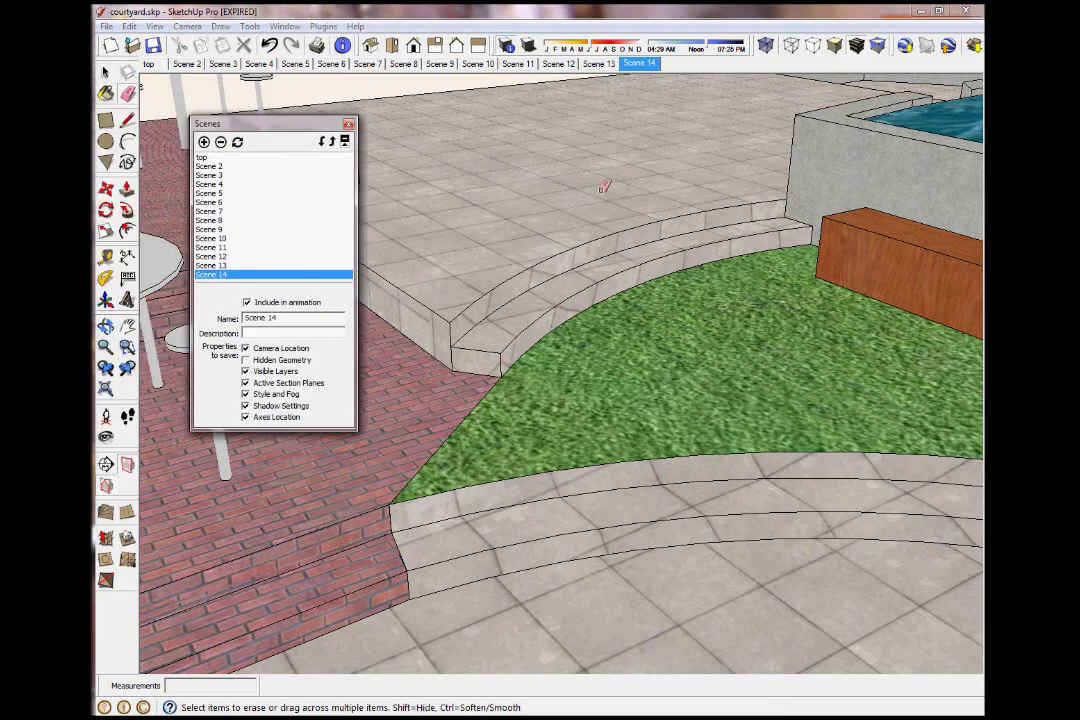
click(598, 63)
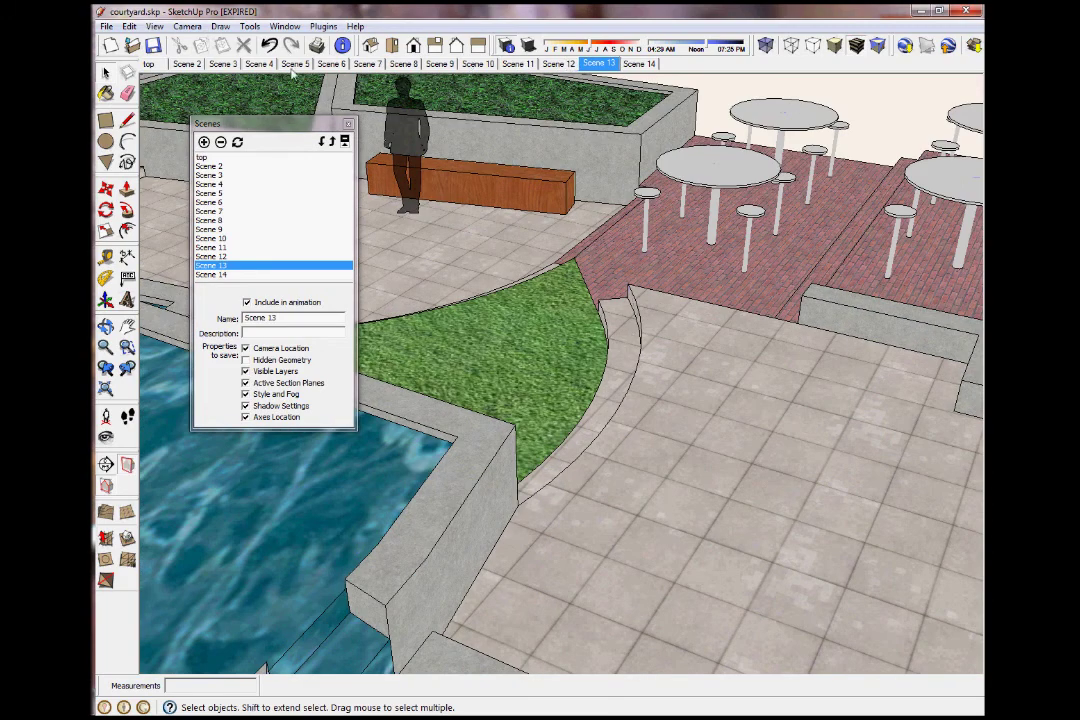
click(348, 123)
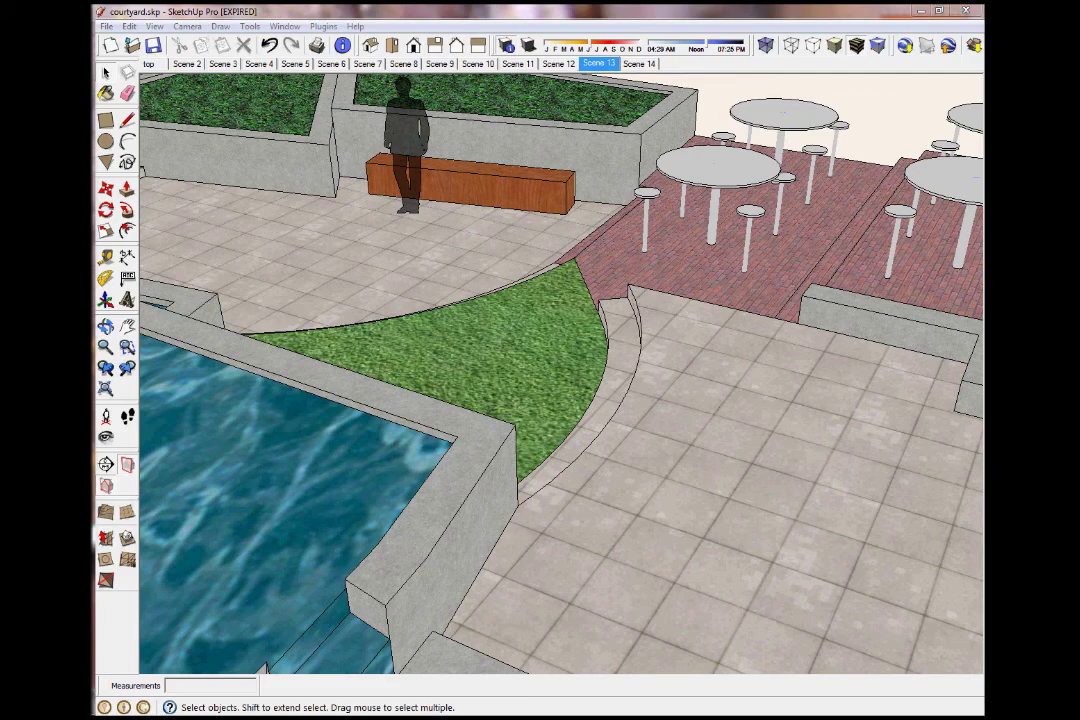
middle_drag(218, 360, 506, 368)
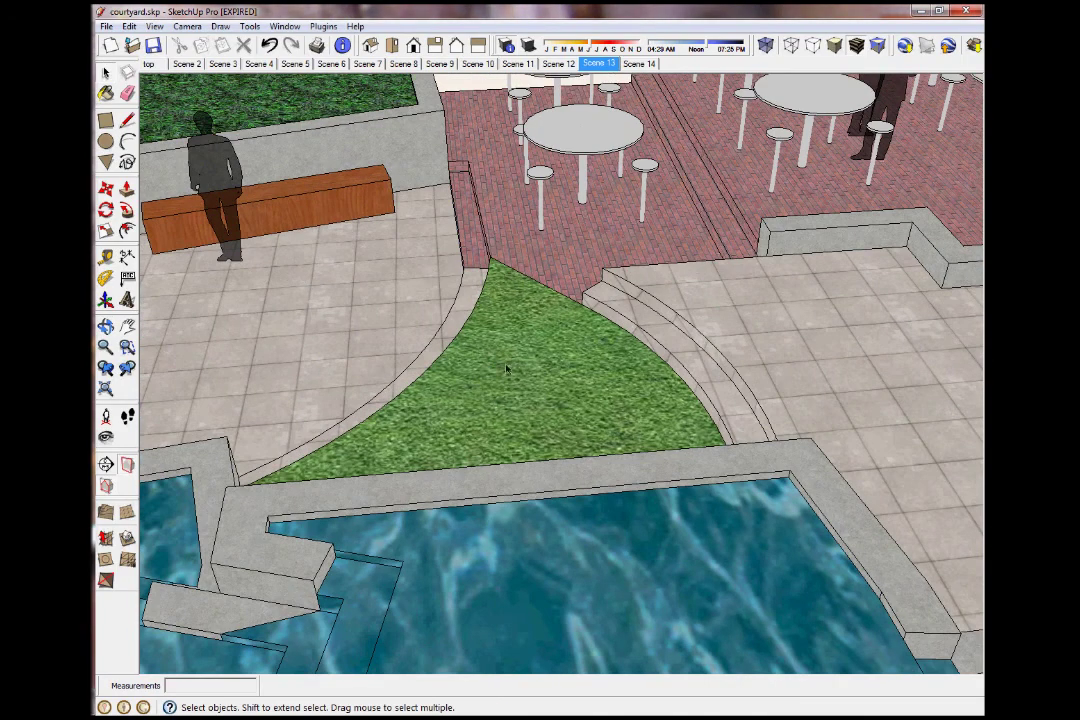
click(150, 64)
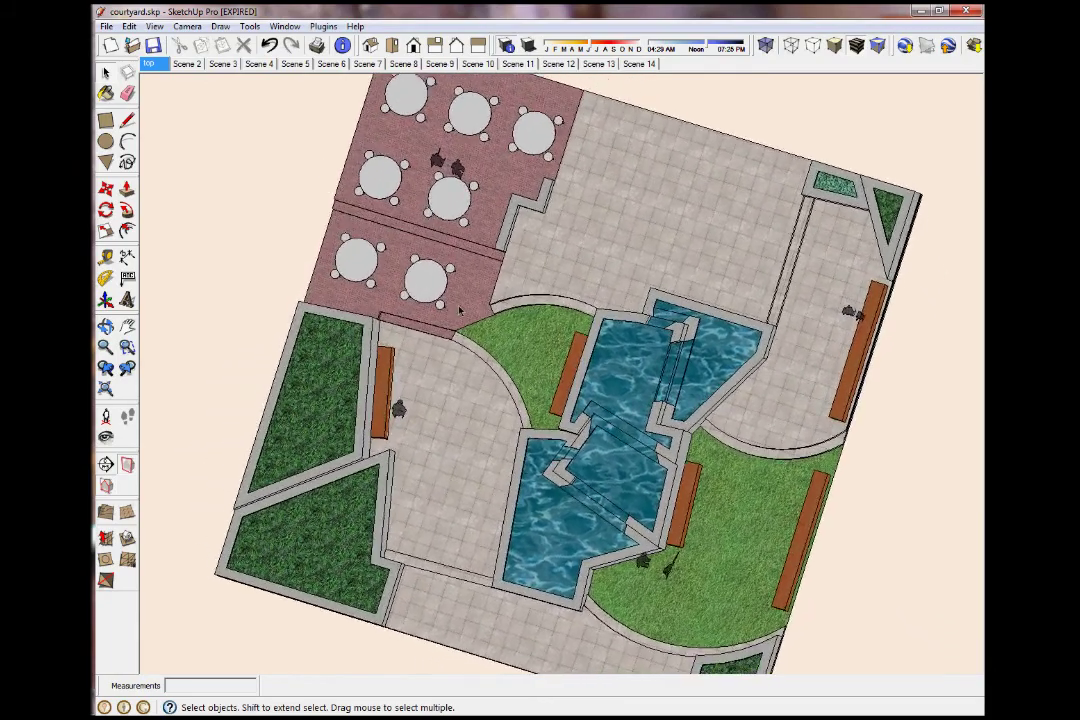
Switch to the Scene 2 perspective and orbit around the courtyard's café tables, pools and lawns.
mouse_move(411, 230)
middle_down()
mouse_move(518, 108)
mouse_move(601, 423)
mouse_move(400, 250)
middle_up()
click(184, 63)
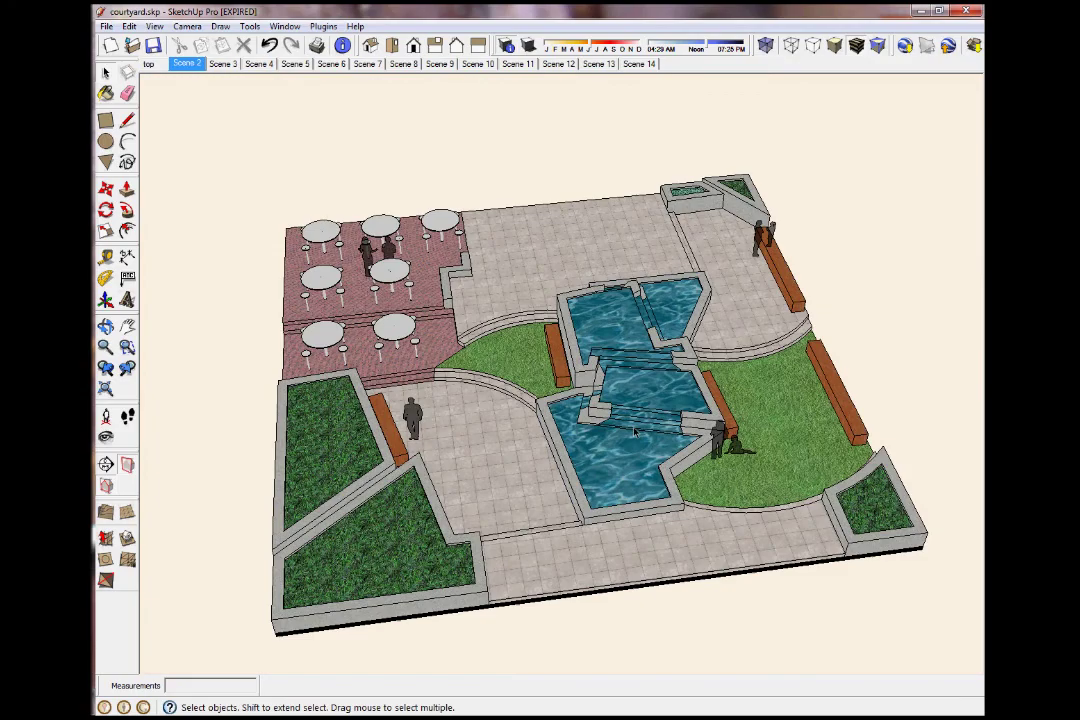
middle_drag(730, 462, 745, 512)
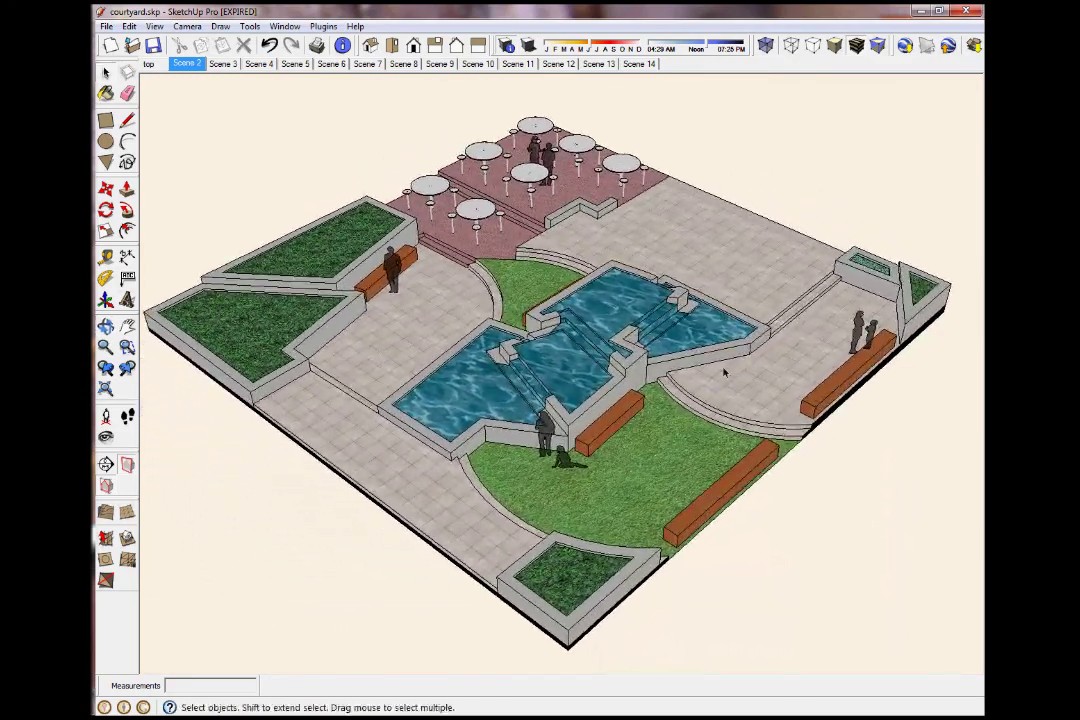
middle_drag(724, 373, 660, 322)
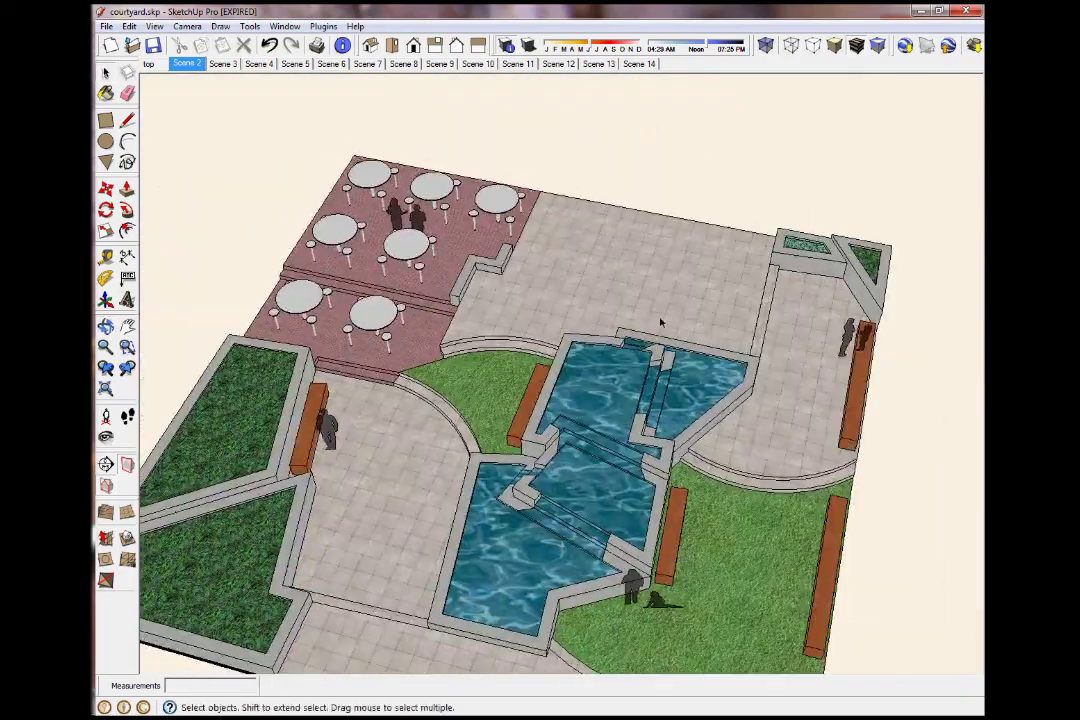
Open the Model Info animation settings and move the dialog aside while orbiting the courtyard.
click(342, 45)
drag(266, 107, 284, 97)
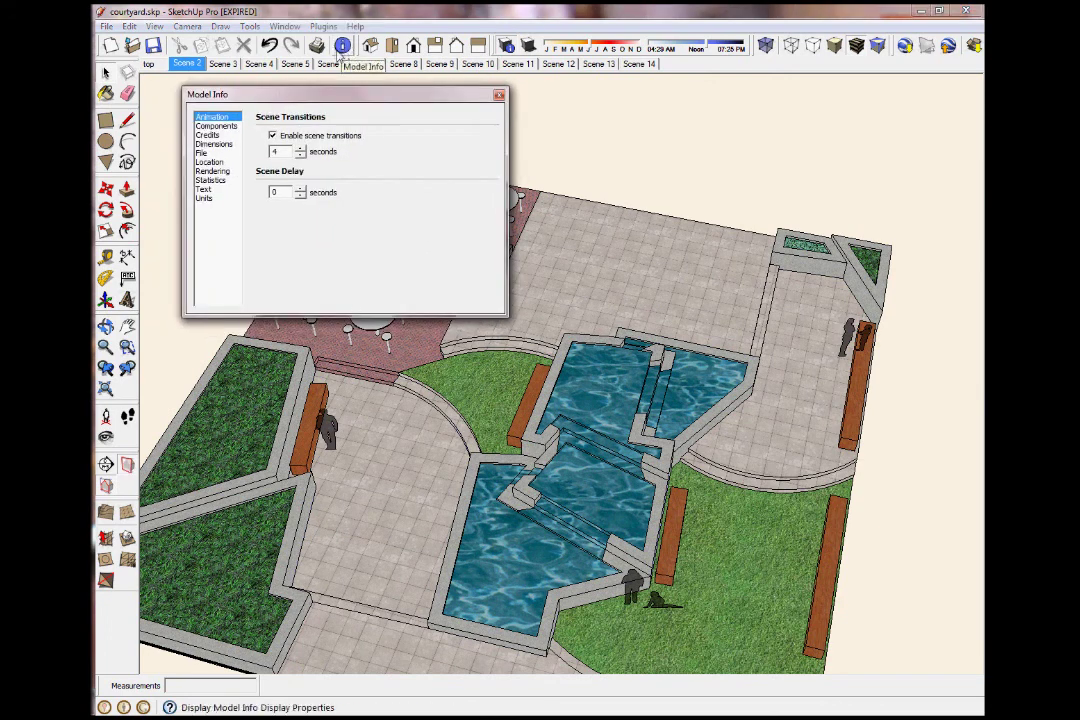
drag(196, 94, 189, 131)
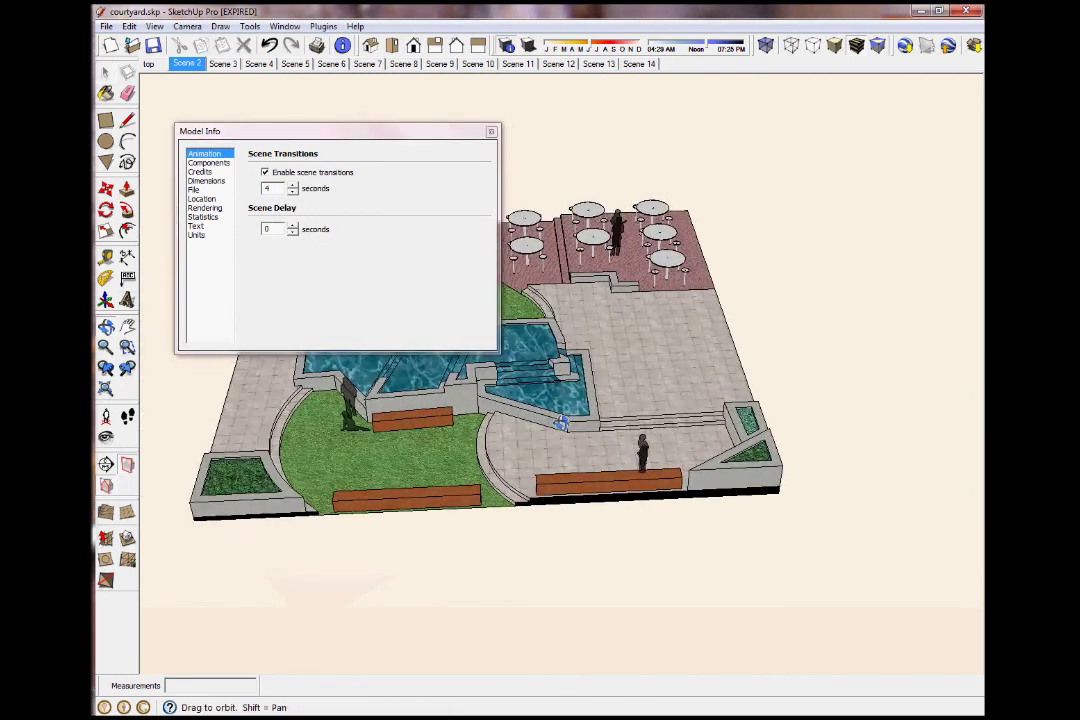
middle_drag(380, 470, 418, 515)
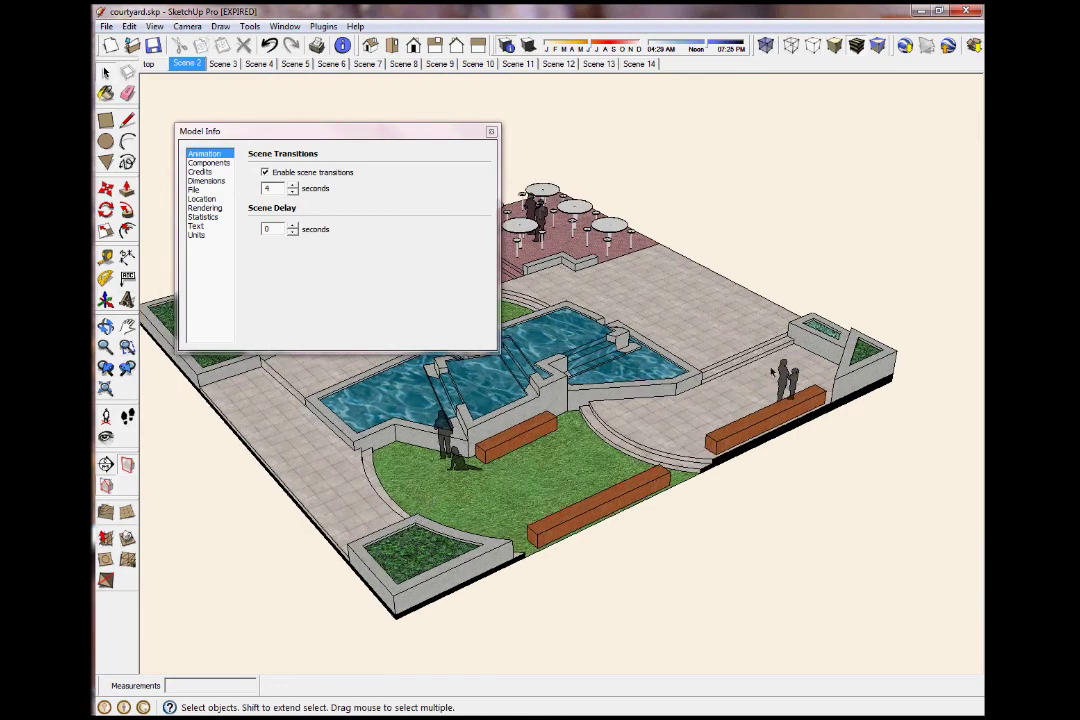
middle_drag(771, 366, 551, 437)
middle_drag(613, 373, 251, 274)
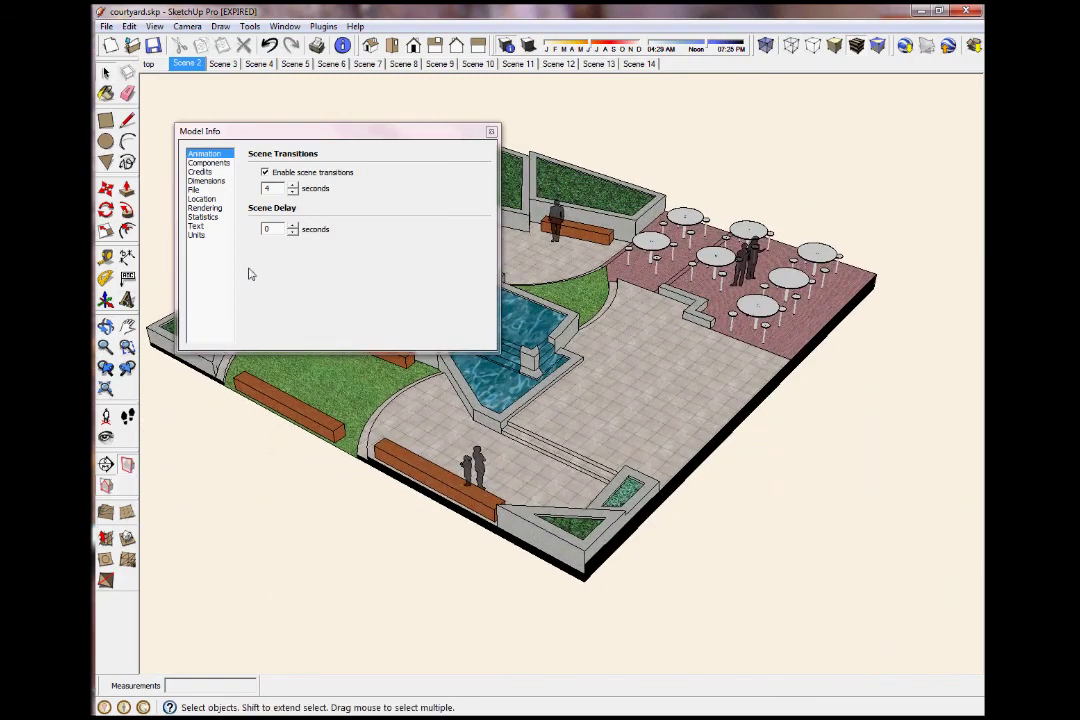
Edit the Scene Transitions seconds value, keeping a 0-second scene delay, and close Model Info.
click(292, 192)
click(292, 192)
middle_drag(289, 441, 436, 363)
double_click(270, 189)
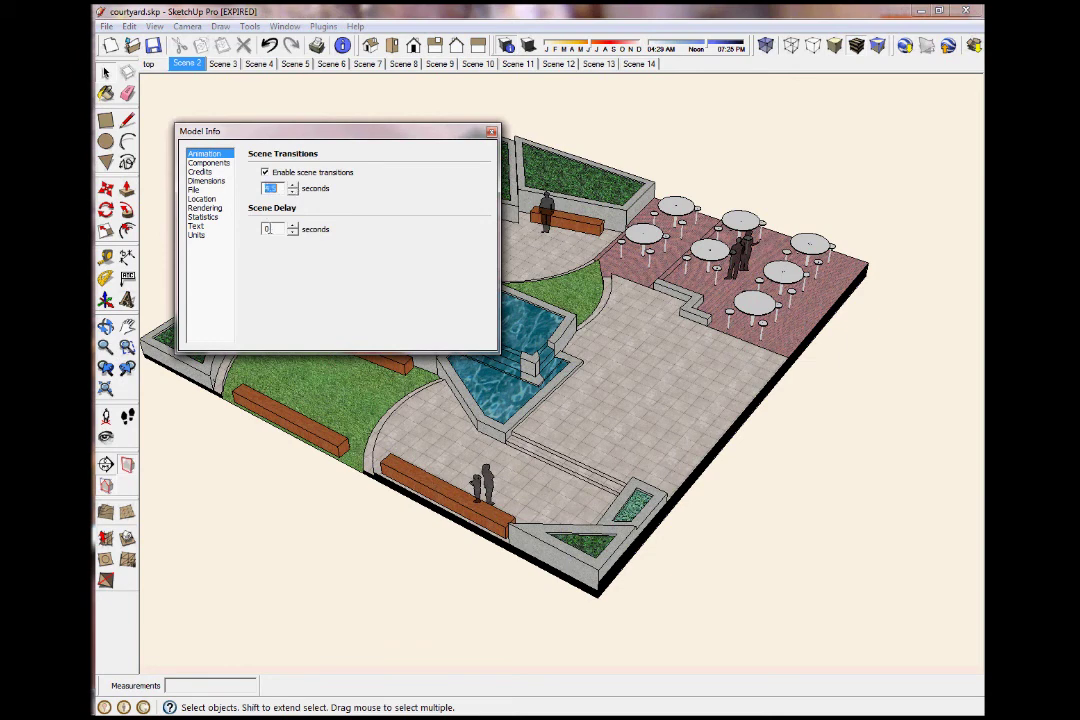
middle_drag(610, 484, 266, 245)
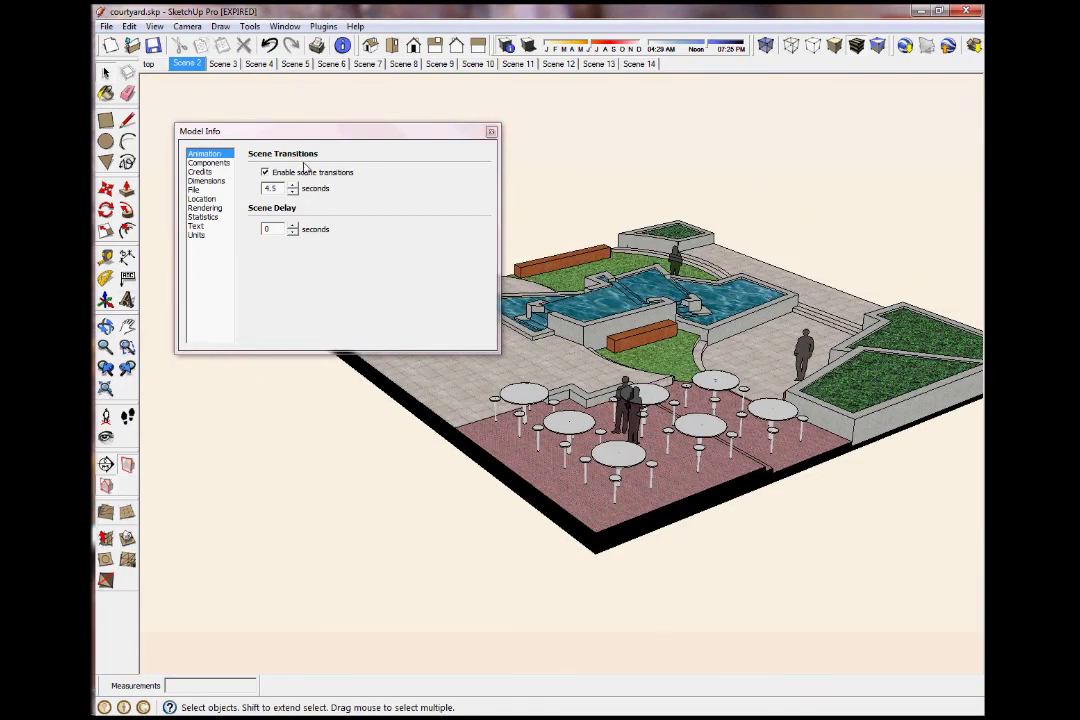
click(470, 146)
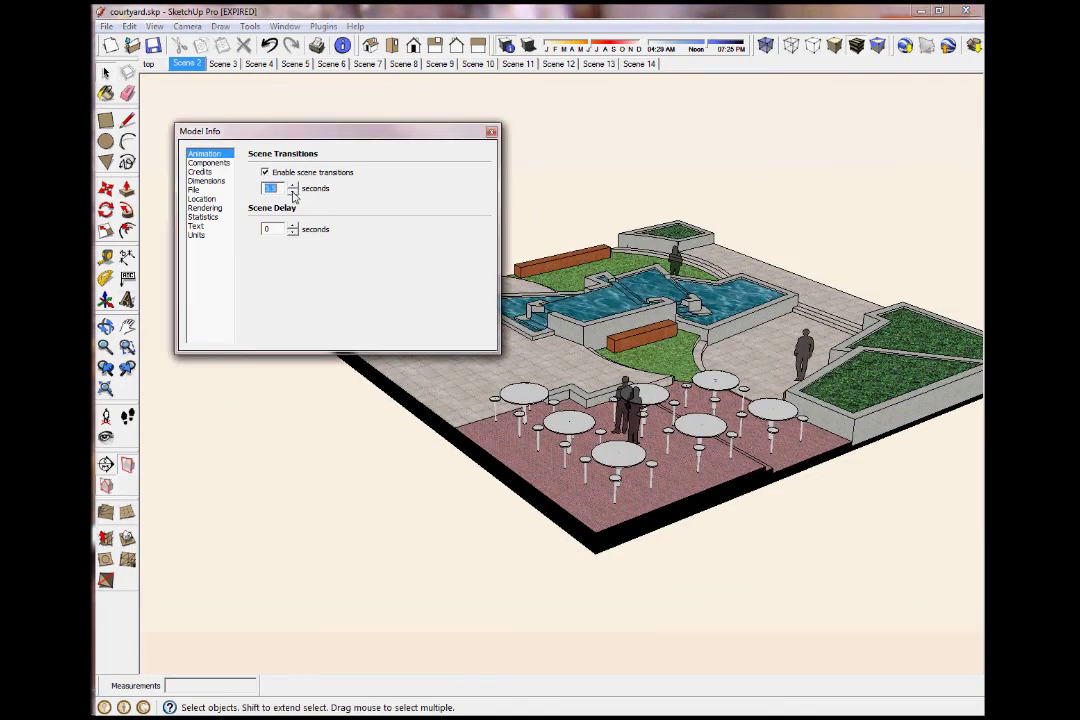
click(491, 131)
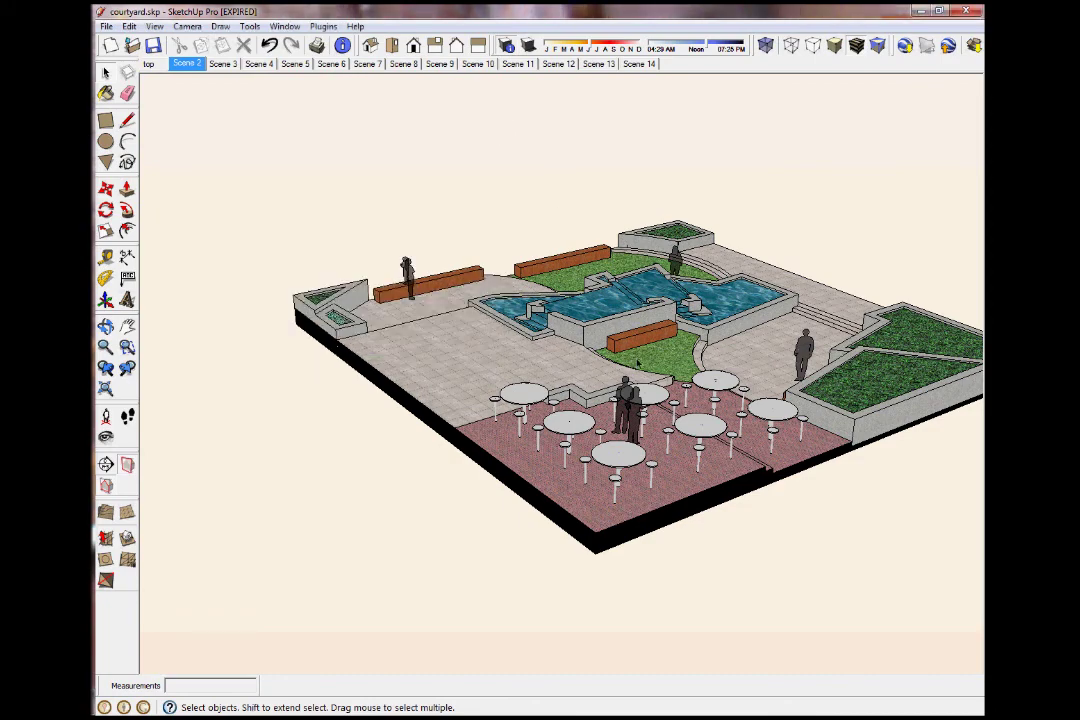
middle_drag(680, 383, 368, 190)
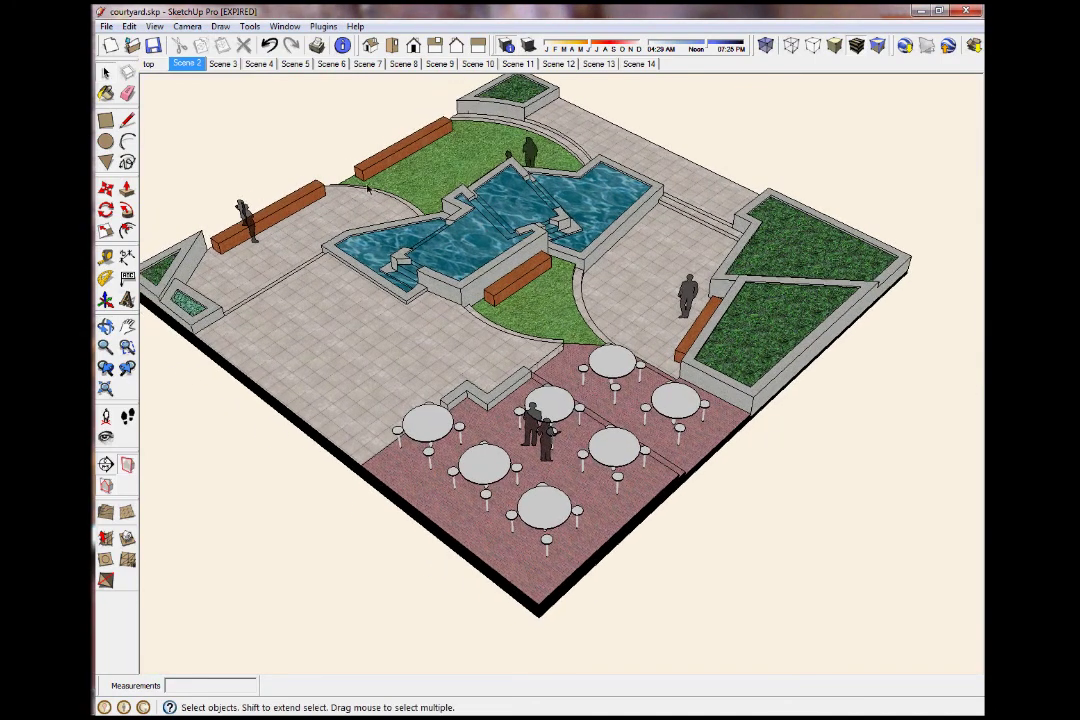
Set up an AVI animation export at 1080×720 and 30 fps.
click(106, 26)
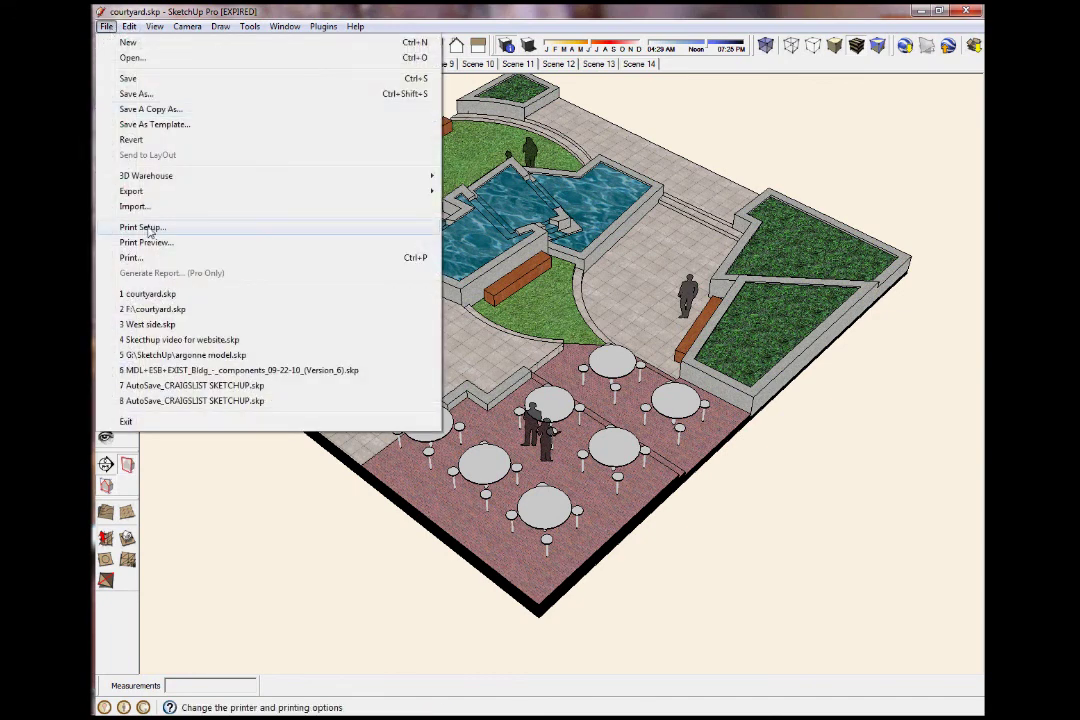
mouse_move(141, 196)
click(484, 237)
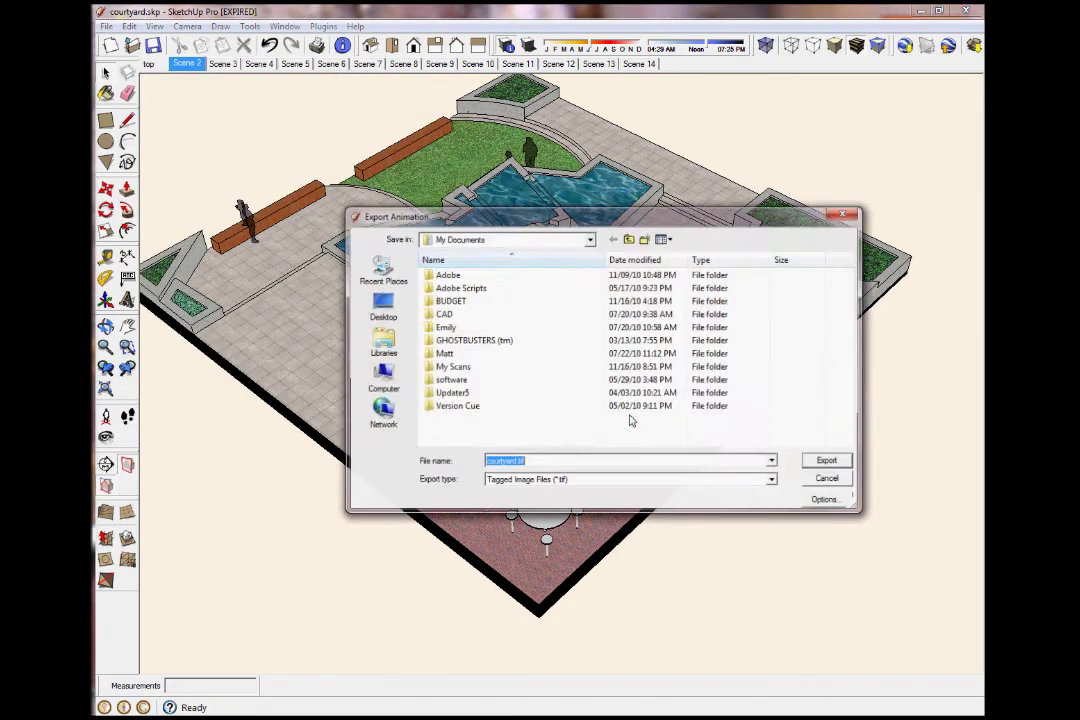
click(775, 482)
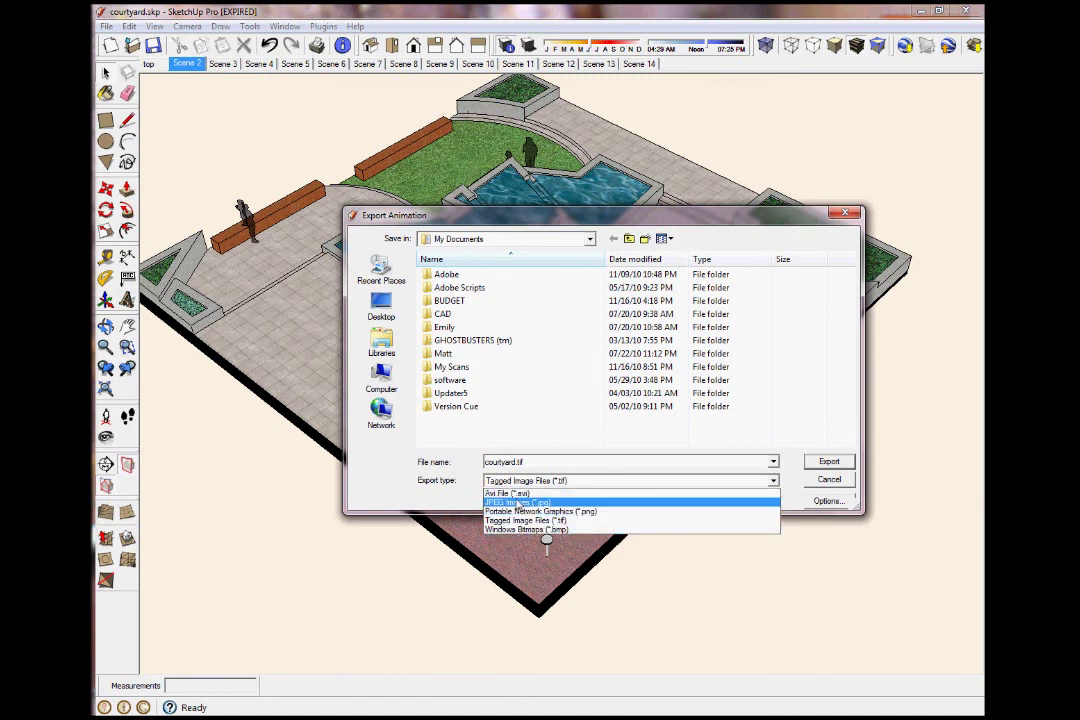
click(692, 495)
click(828, 500)
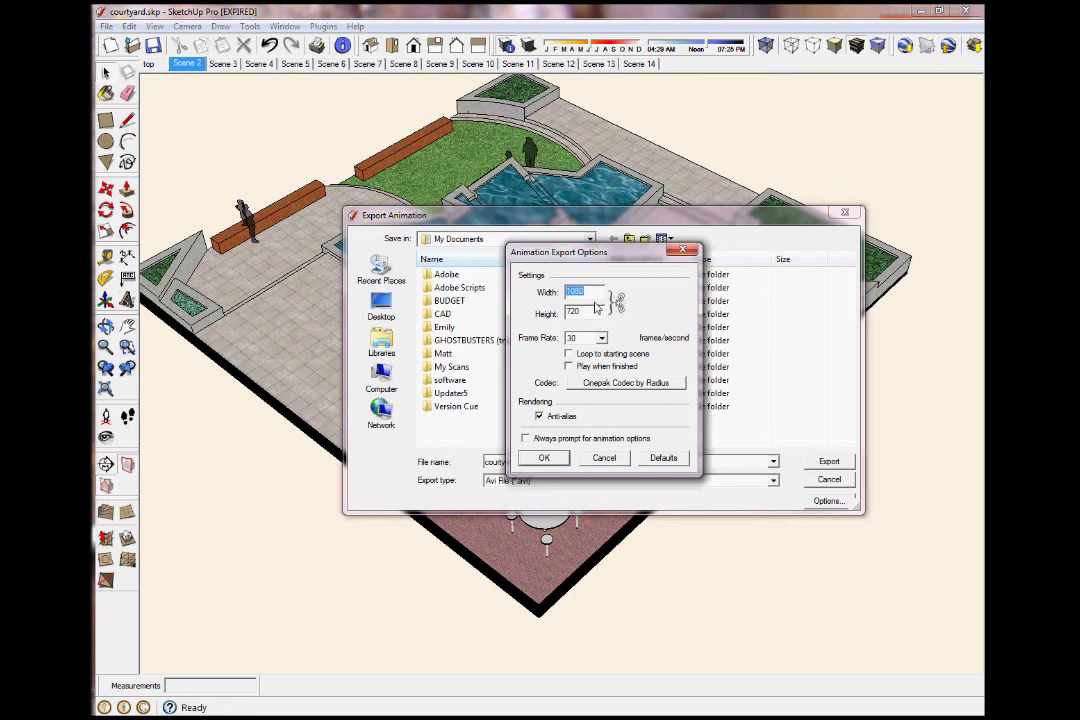
click(602, 338)
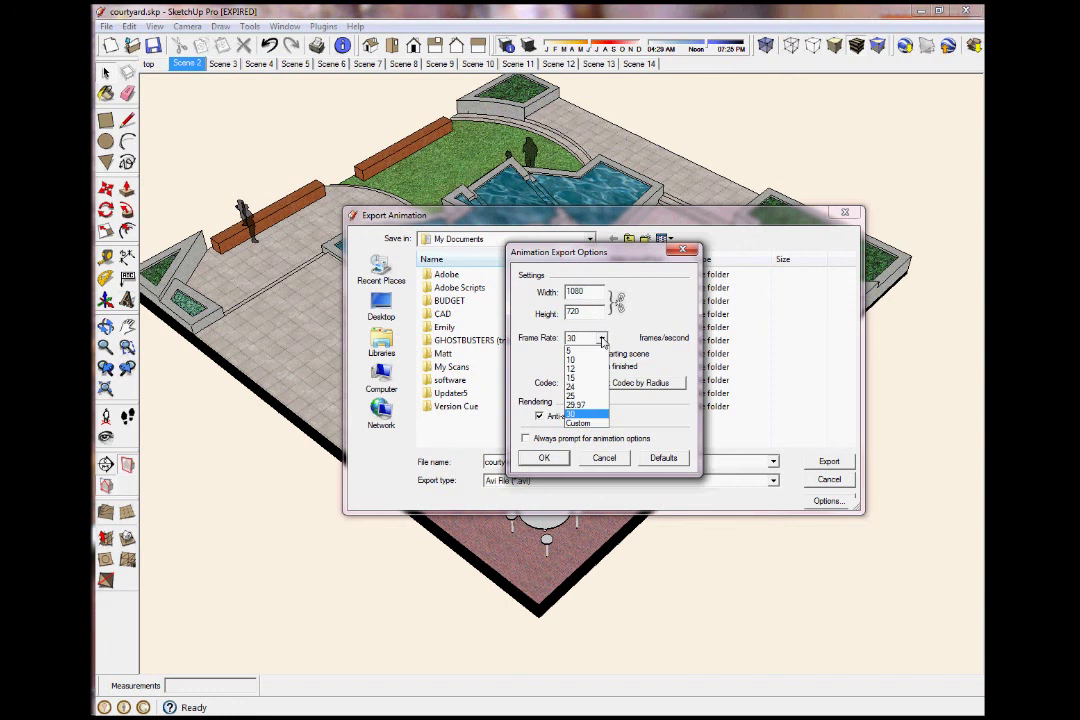
click(580, 412)
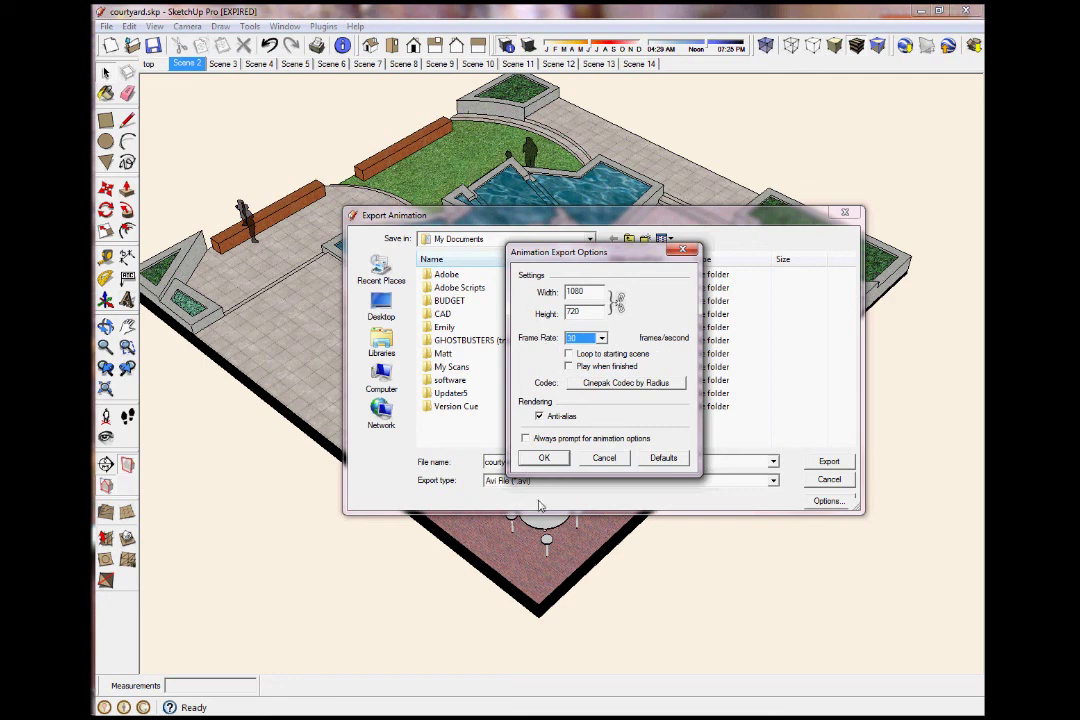
click(603, 458)
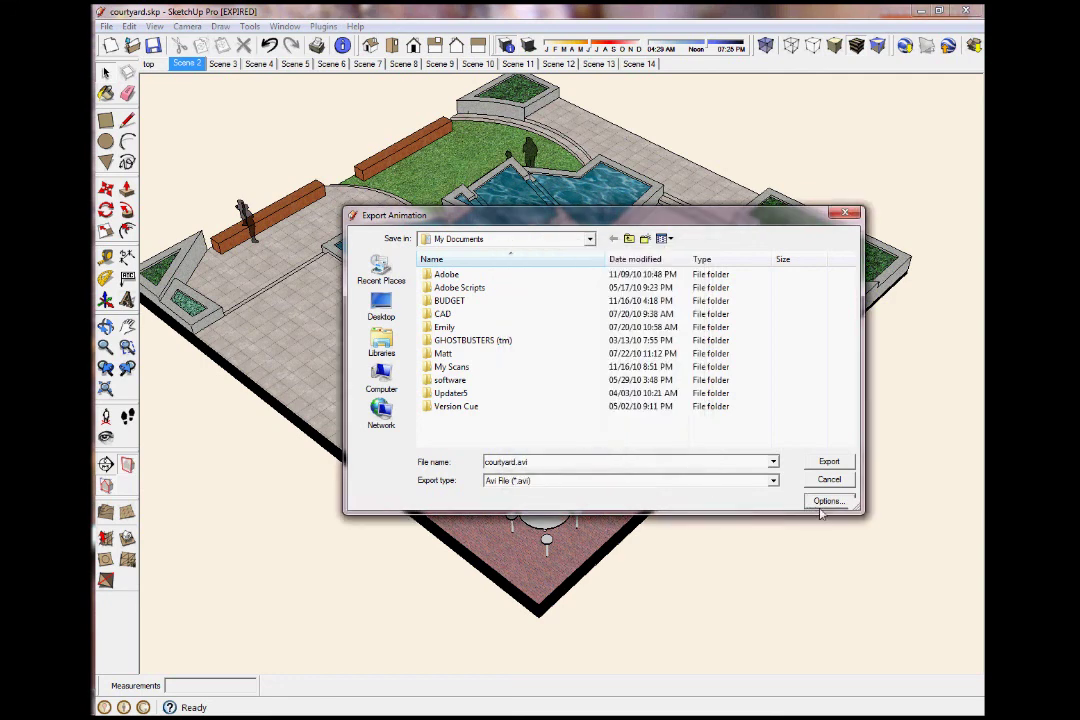
Export courtyard.avi, cancel partway through, and keep the incomplete file.
click(828, 463)
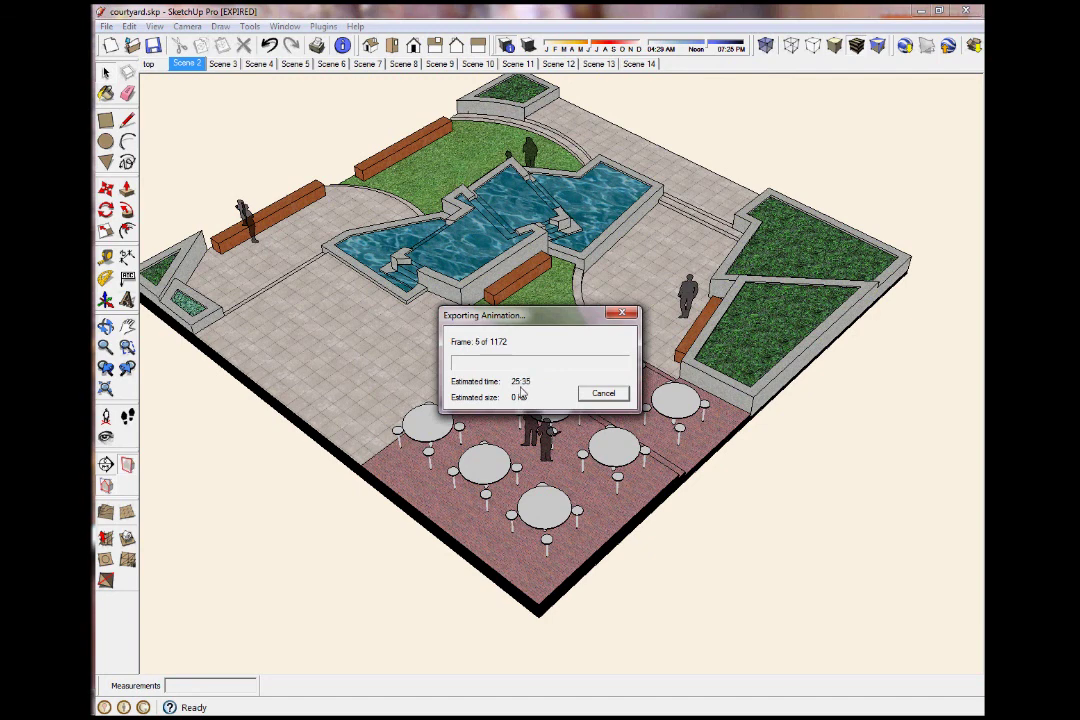
click(598, 396)
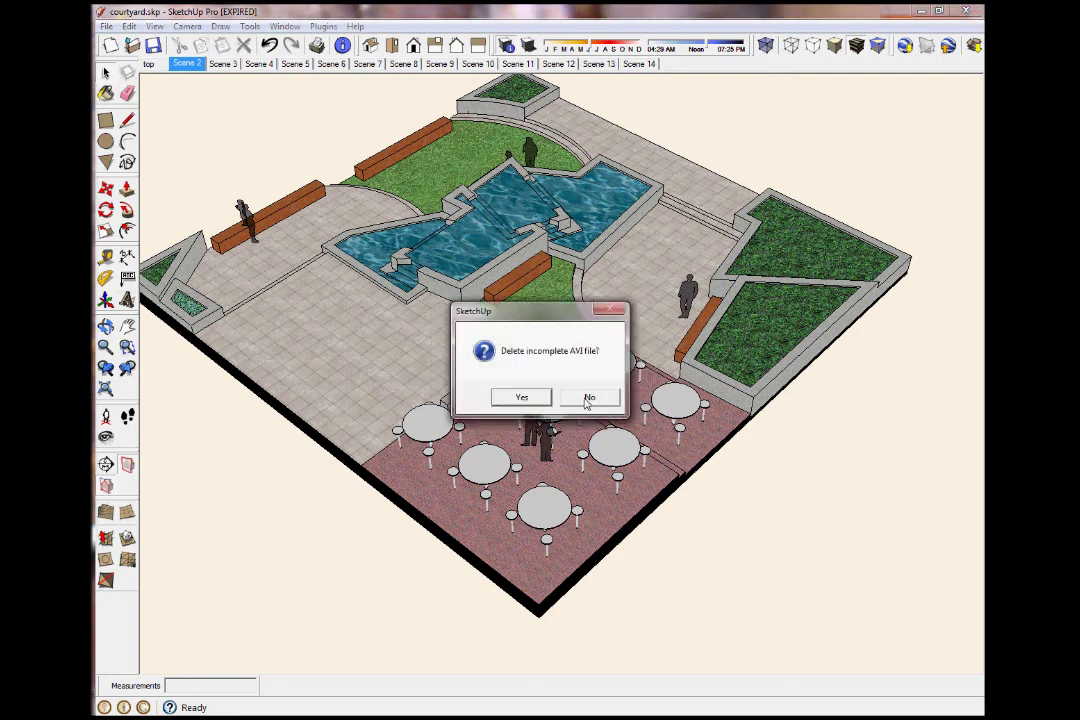
click(588, 399)
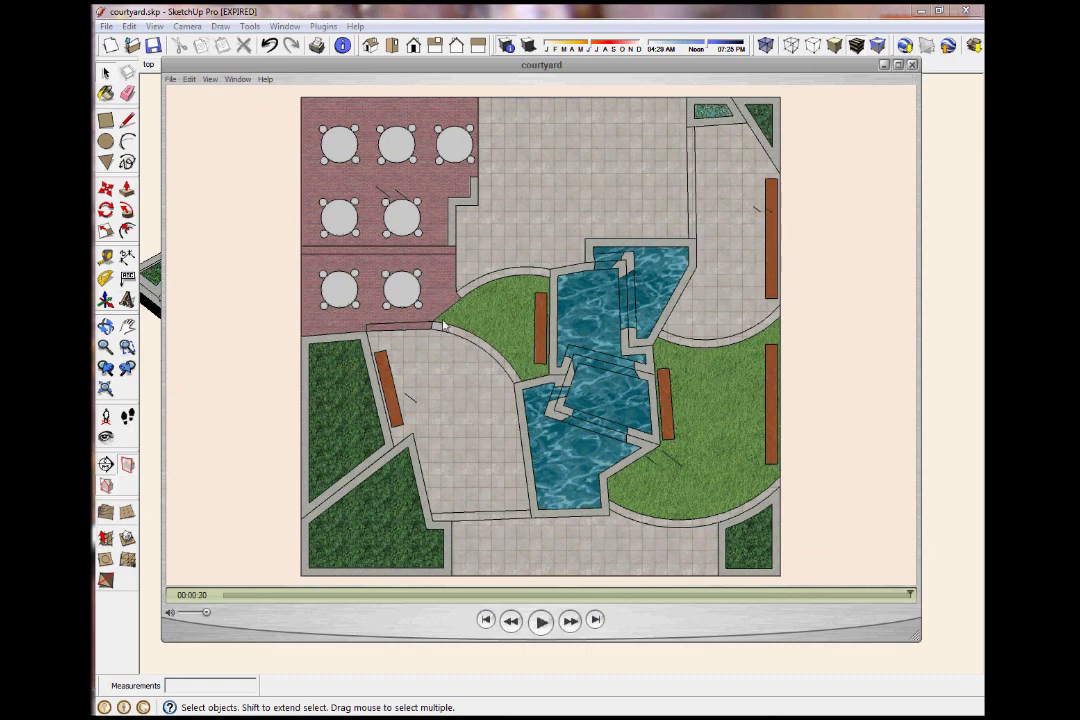
Close the video and start an animation export with TIF as the file type.
click(911, 66)
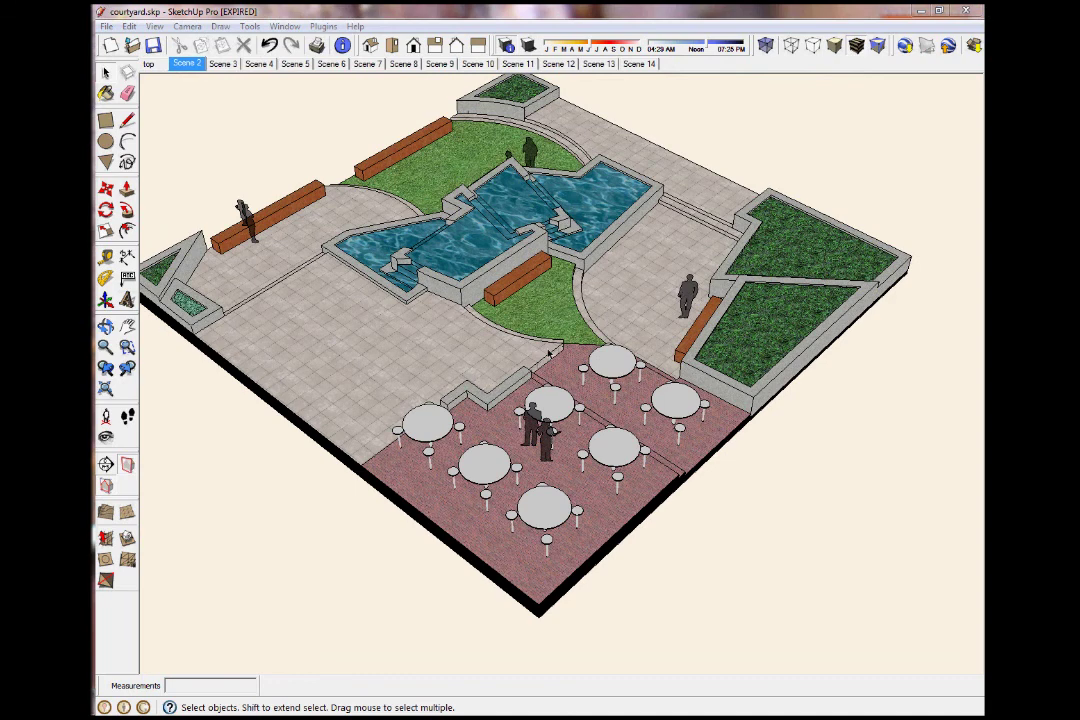
click(105, 26)
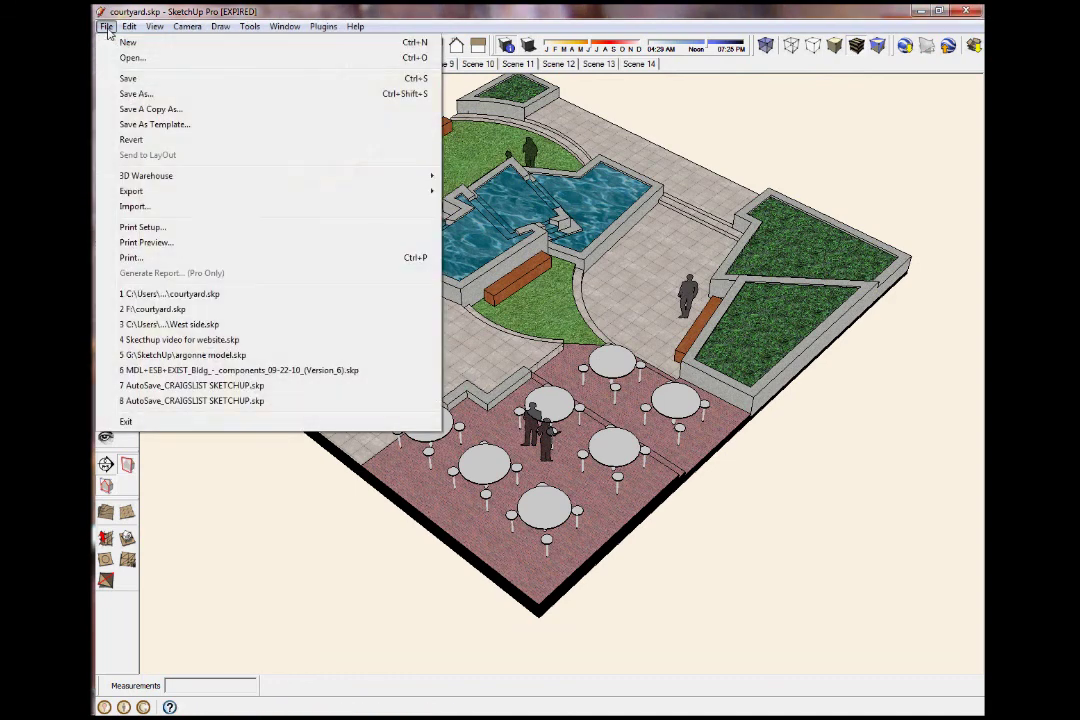
mouse_move(125, 193)
click(463, 236)
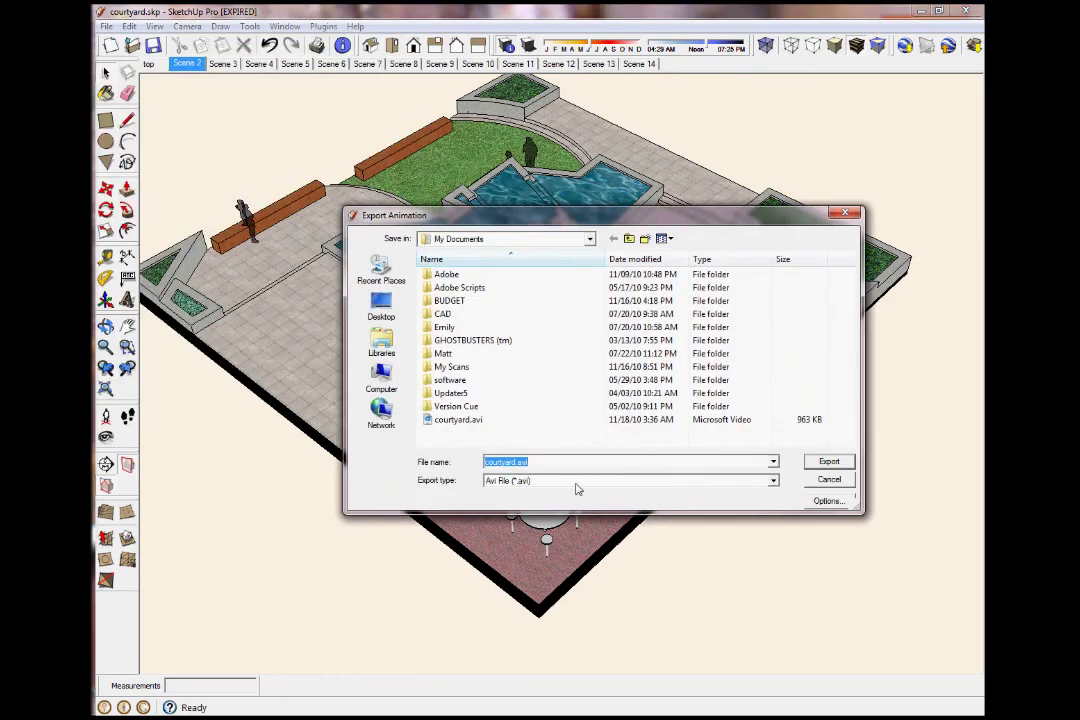
click(600, 481)
click(555, 524)
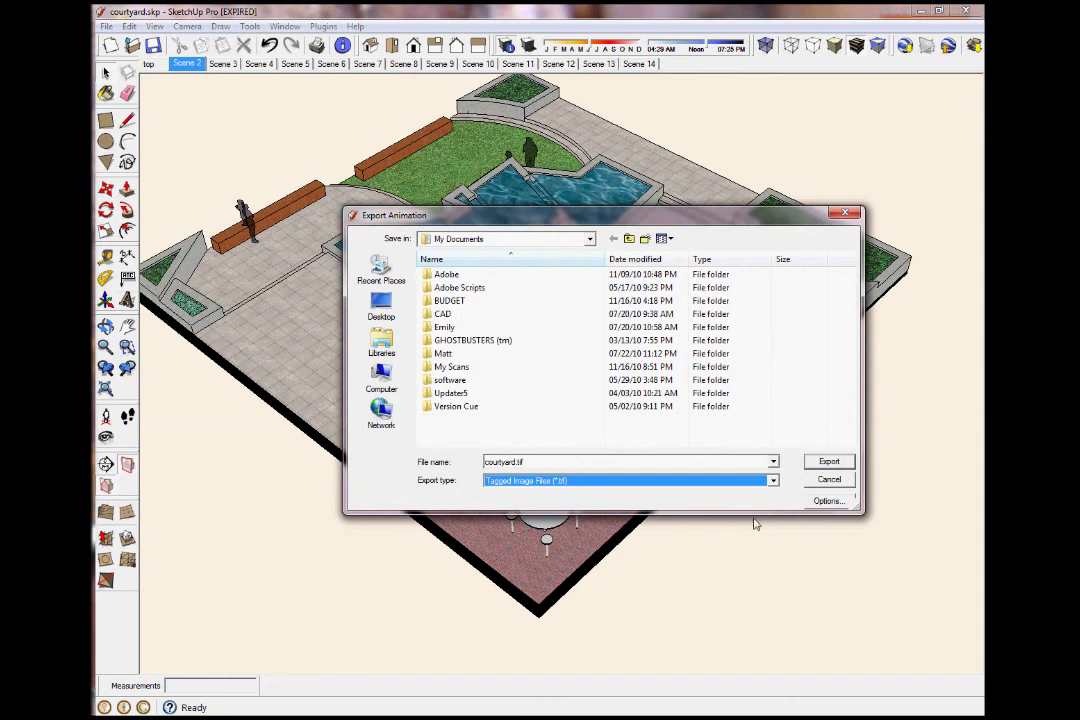
Accept the 1080×720 options and choose Desktop\New folder (3) as the destination.
click(828, 501)
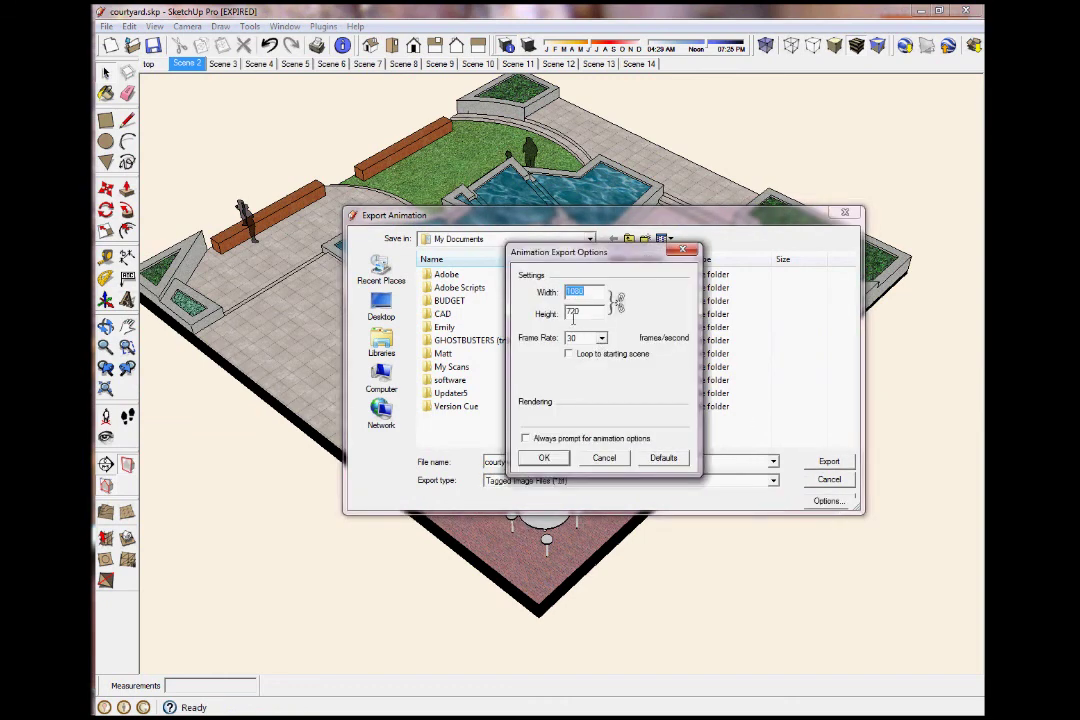
click(545, 458)
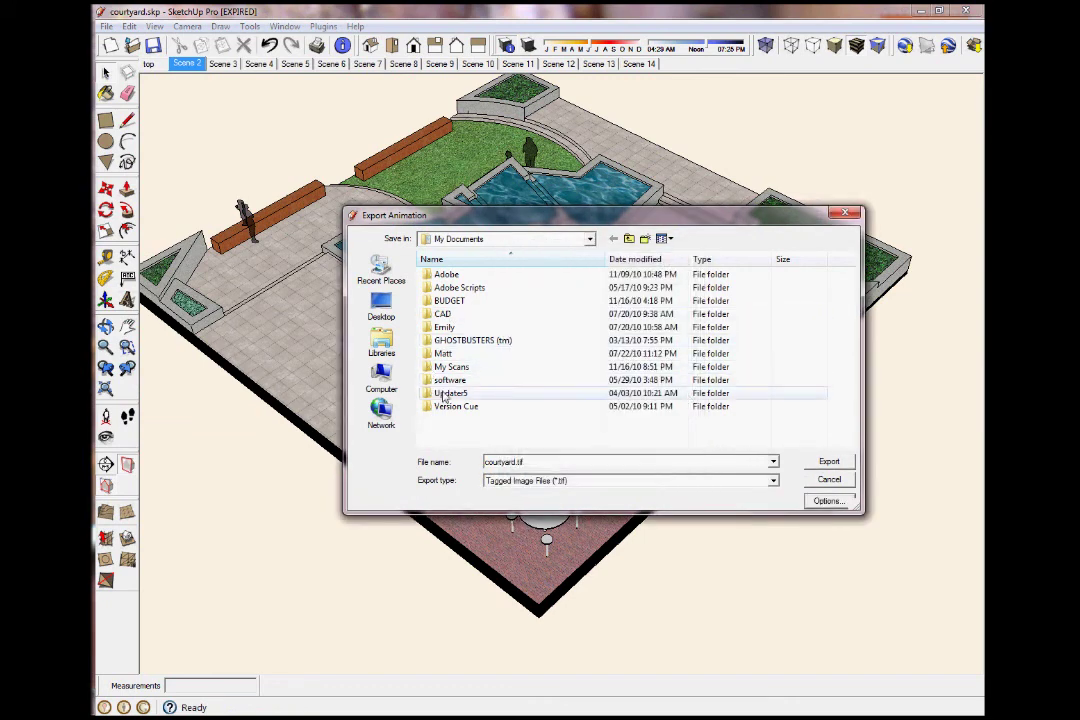
click(381, 305)
double_click(470, 433)
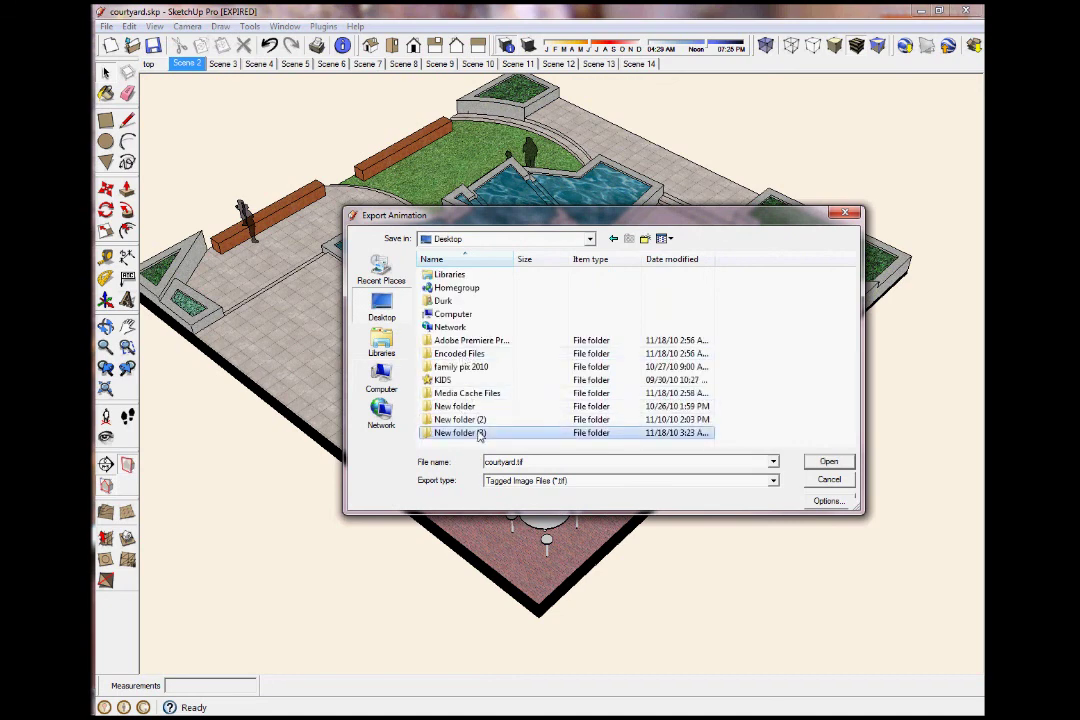
Start the TIF frame export and preview courtyard0001.tif from New folder (3).
click(822, 465)
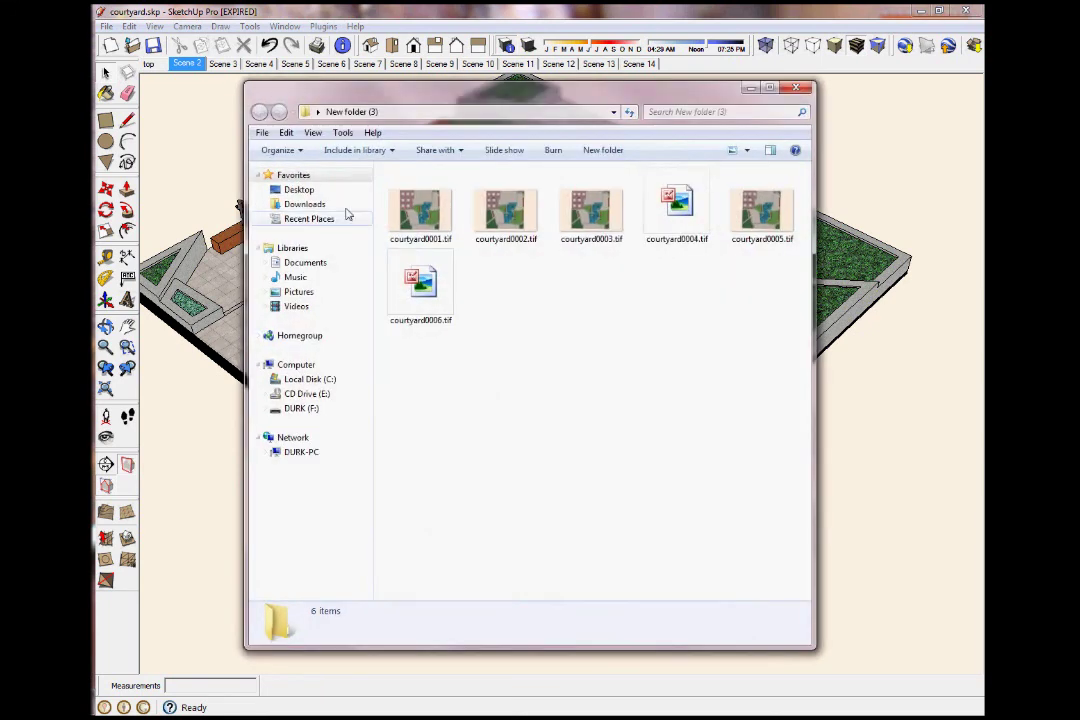
click(421, 207)
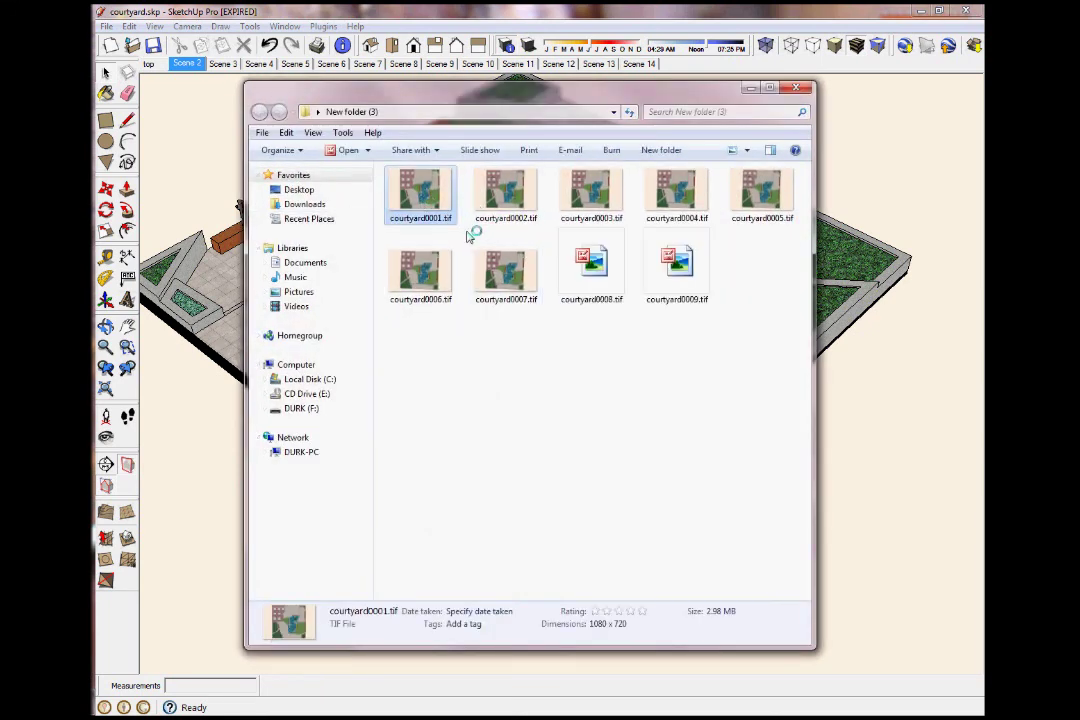
double_click(432, 222)
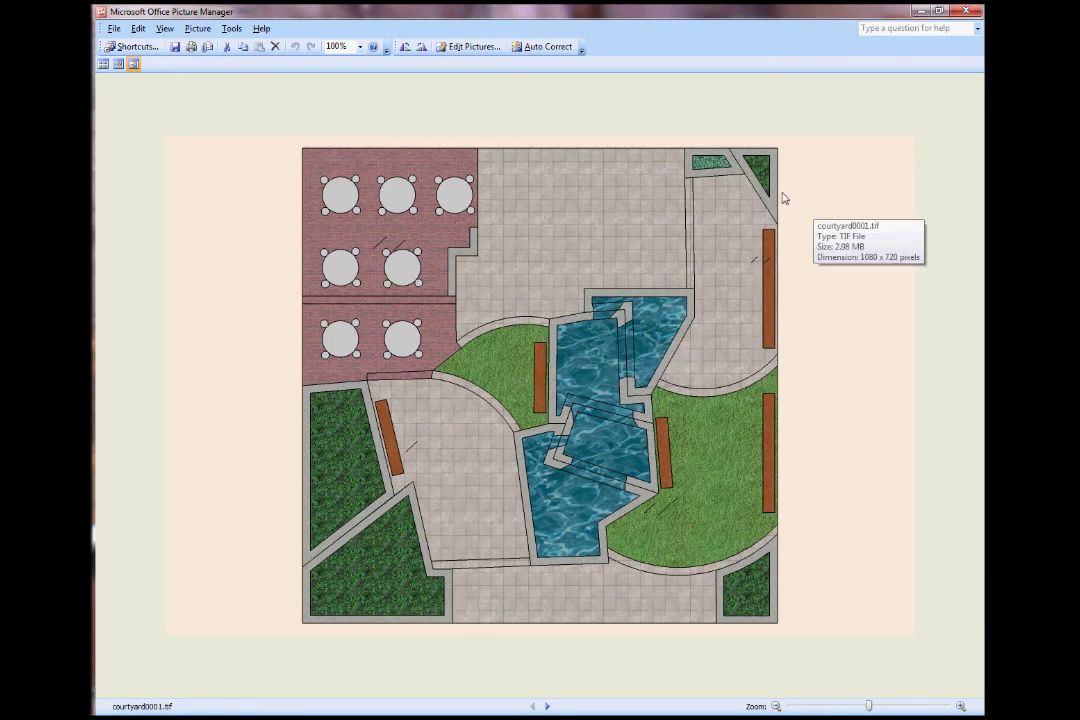
click(966, 12)
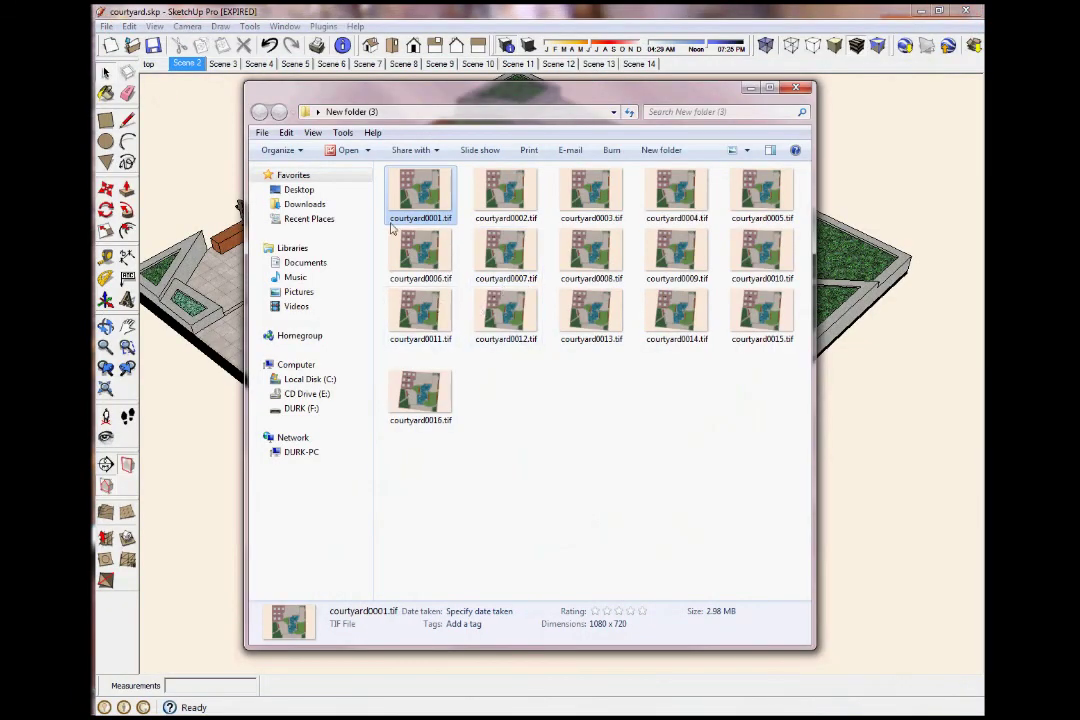
Reposition the Explorer window so the export progress stays visible.
mouse_move(480, 88)
mouse_down()
mouse_move(489, 396)
mouse_move(578, 116)
mouse_up()
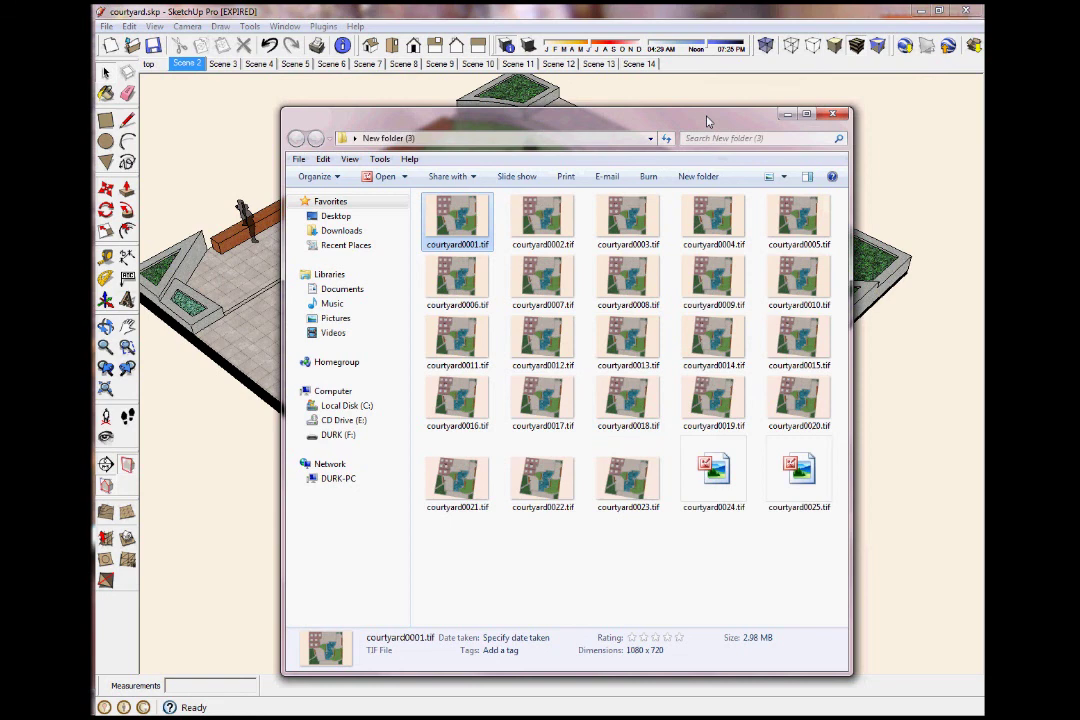
drag(706, 121, 689, 119)
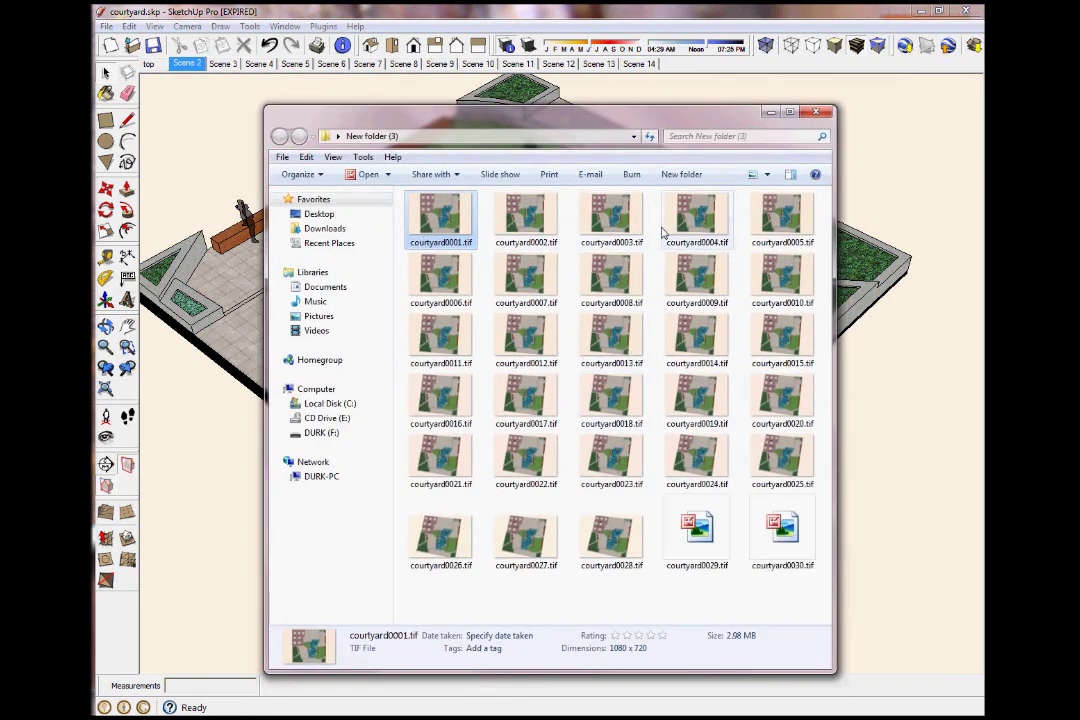
drag(762, 117, 748, 98)
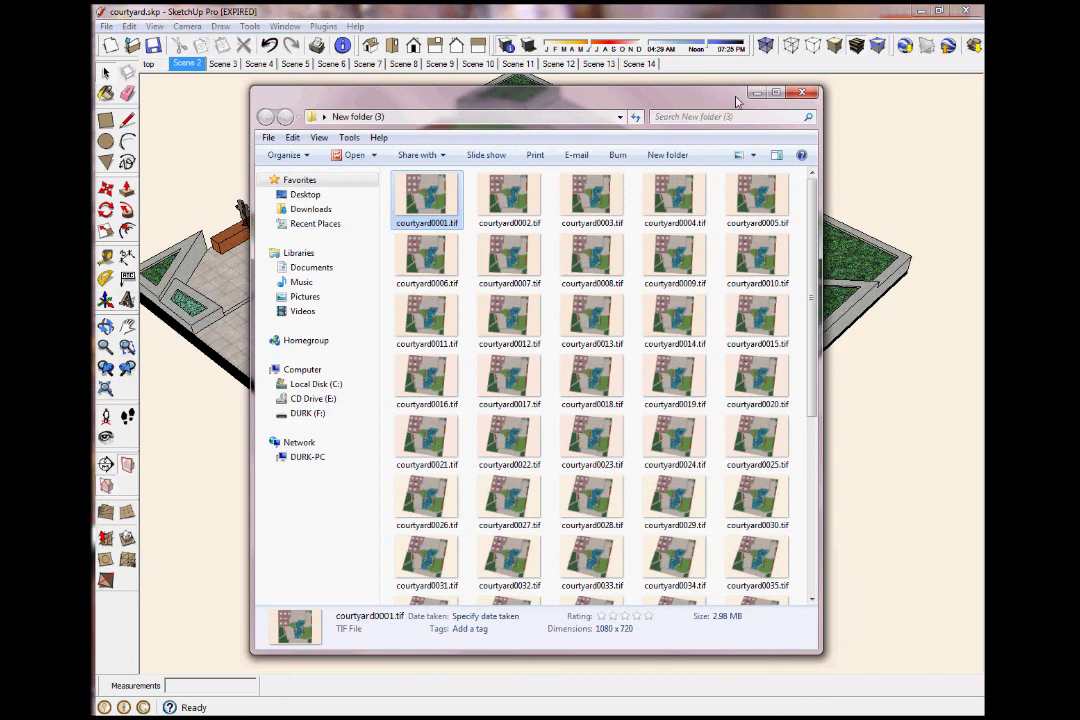
Close Explorer, cancel the TIF export, and delete the frames already created.
click(665, 78)
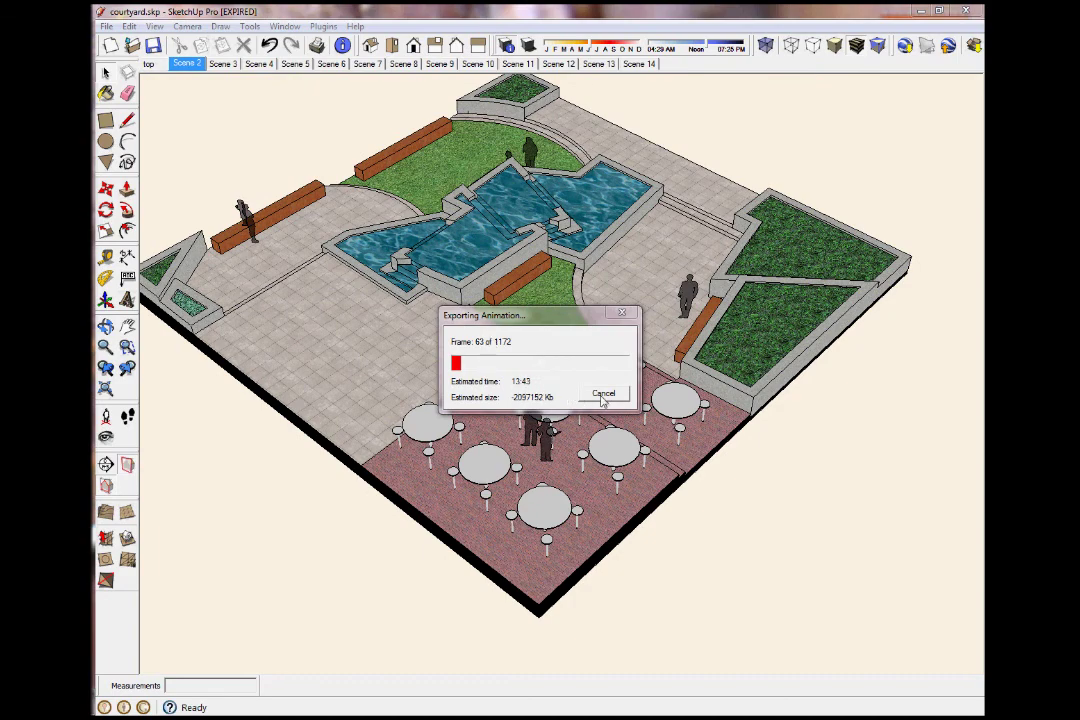
click(603, 394)
click(524, 397)
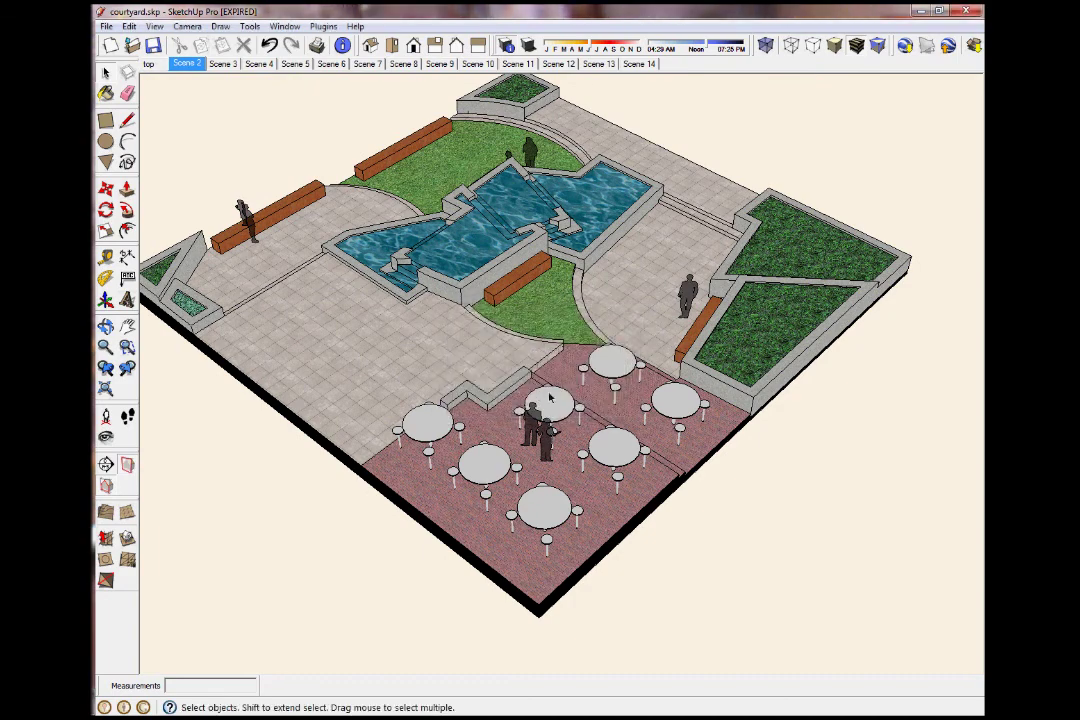
Orbit around the courtyard model to view the planters and pools from several angles.
middle_drag(527, 283, 301, 316)
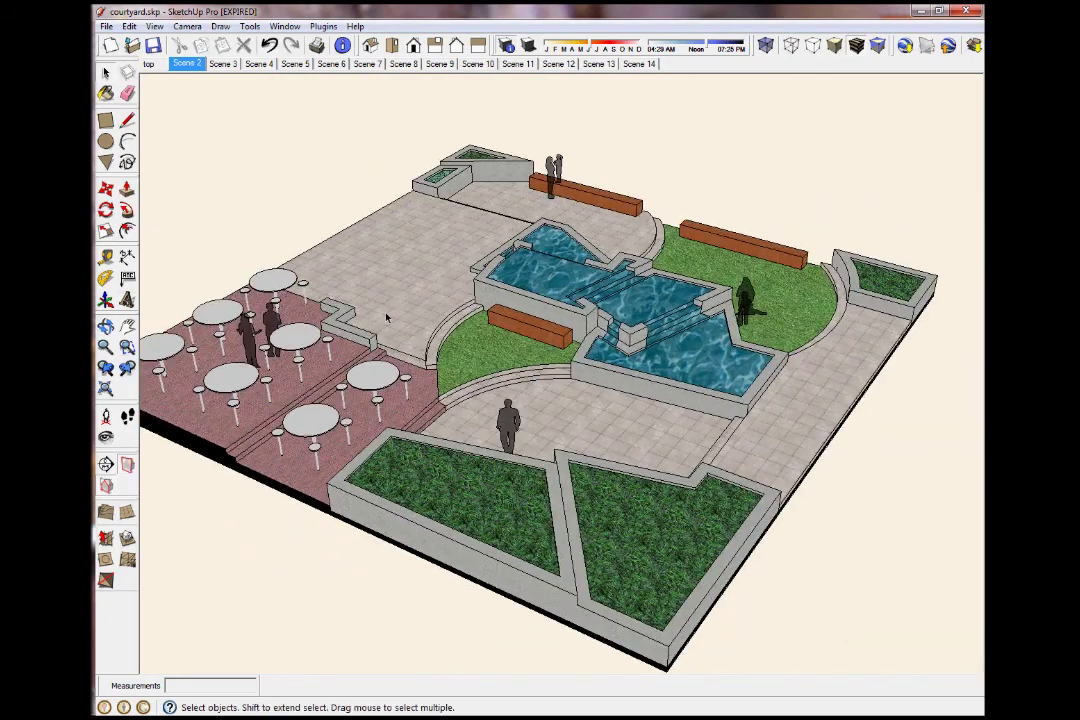
middle_drag(386, 318, 464, 410)
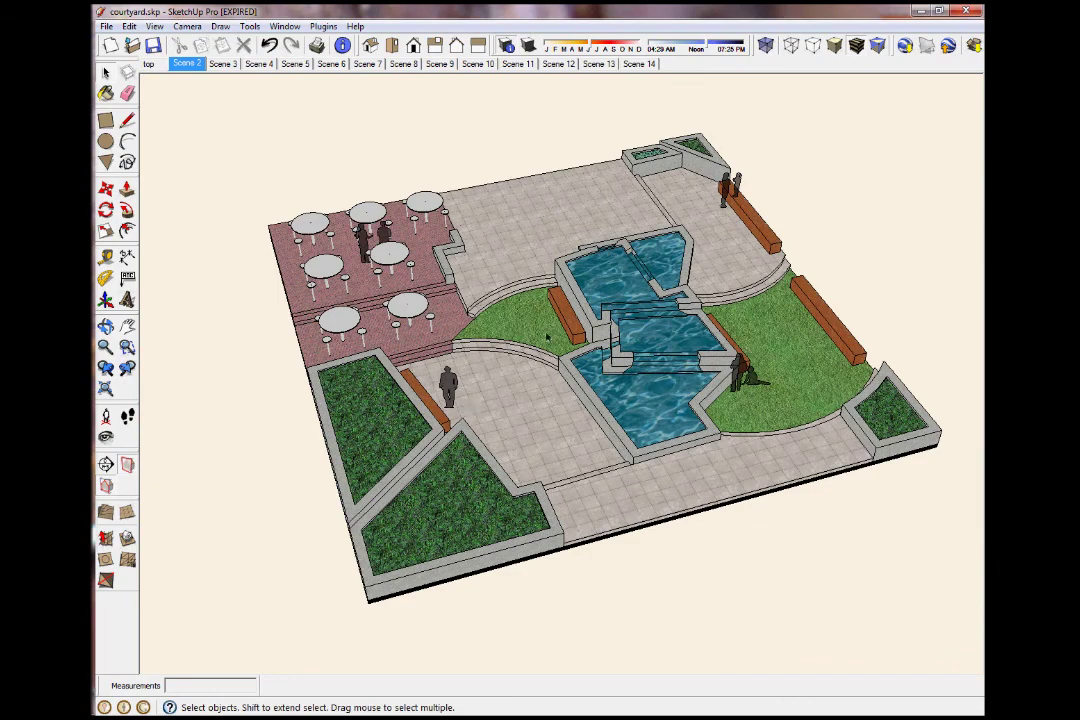
middle_drag(465, 403, 440, 376)
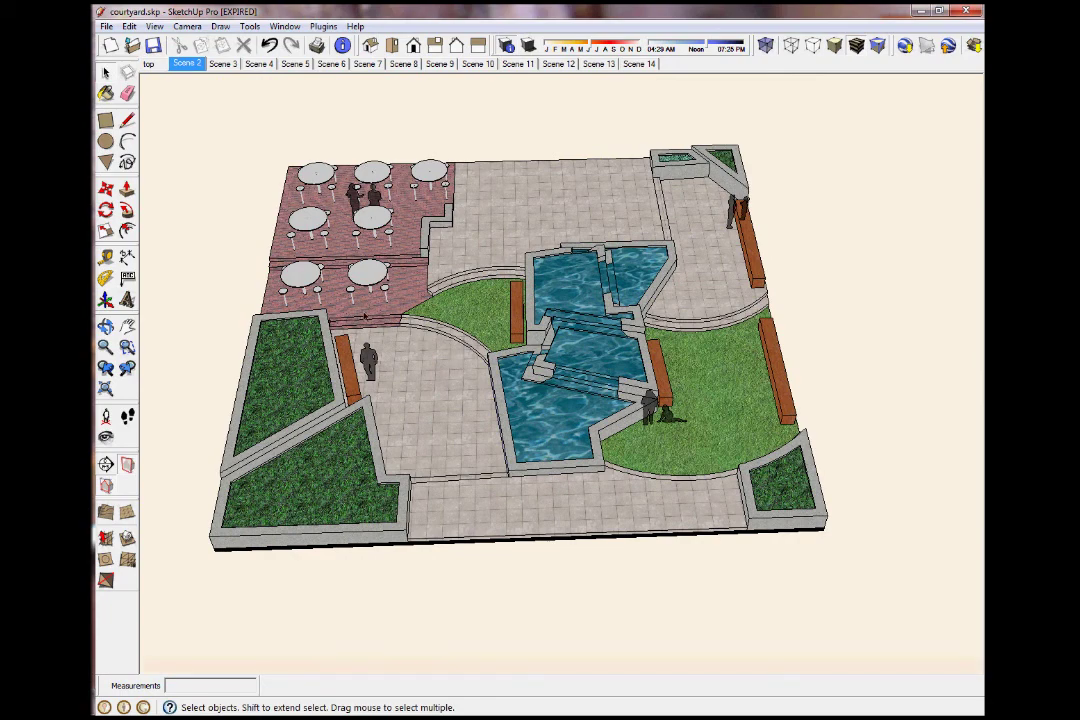
middle_drag(365, 316, 518, 289)
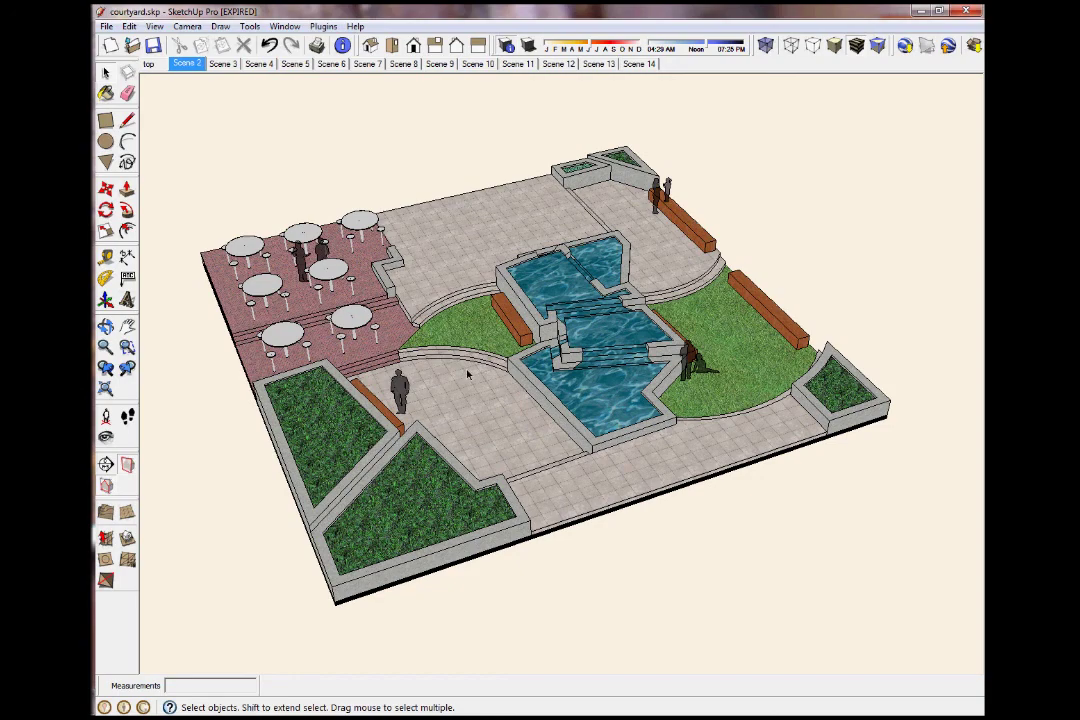
mouse_move(467, 374)
middle_down()
mouse_move(476, 316)
mouse_move(520, 300)
mouse_move(480, 290)
mouse_move(470, 266)
mouse_move(640, 328)
mouse_move(676, 370)
mouse_move(610, 330)
mouse_move(543, 312)
mouse_move(404, 360)
mouse_move(480, 376)
middle_up()
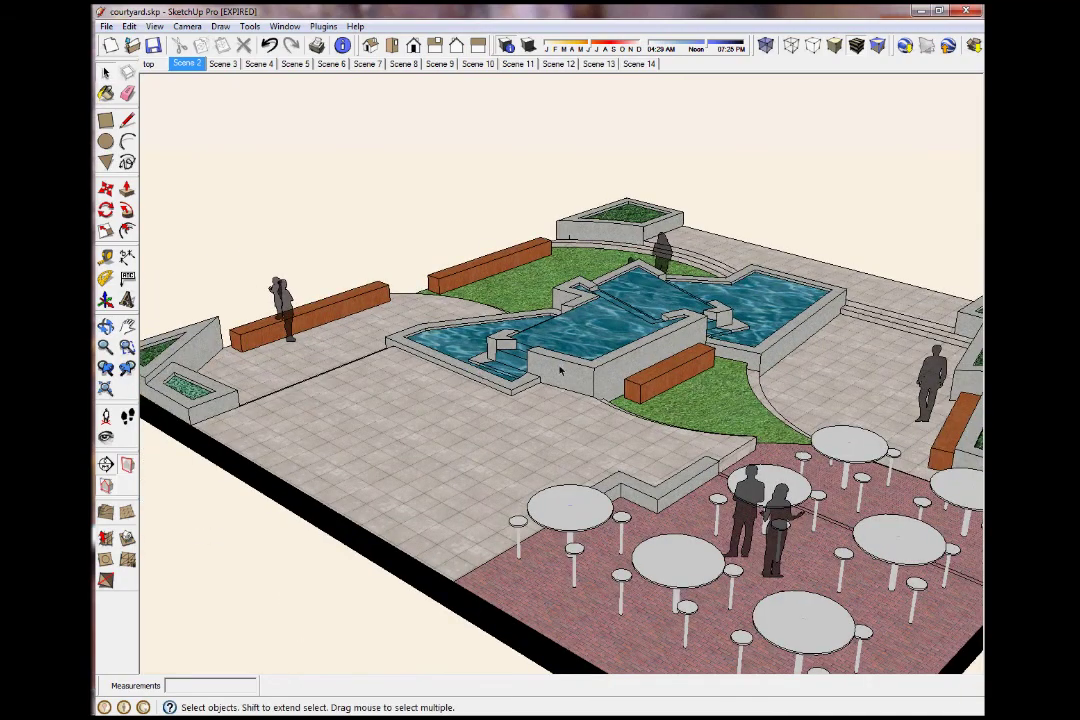
middle_drag(561, 371, 388, 316)
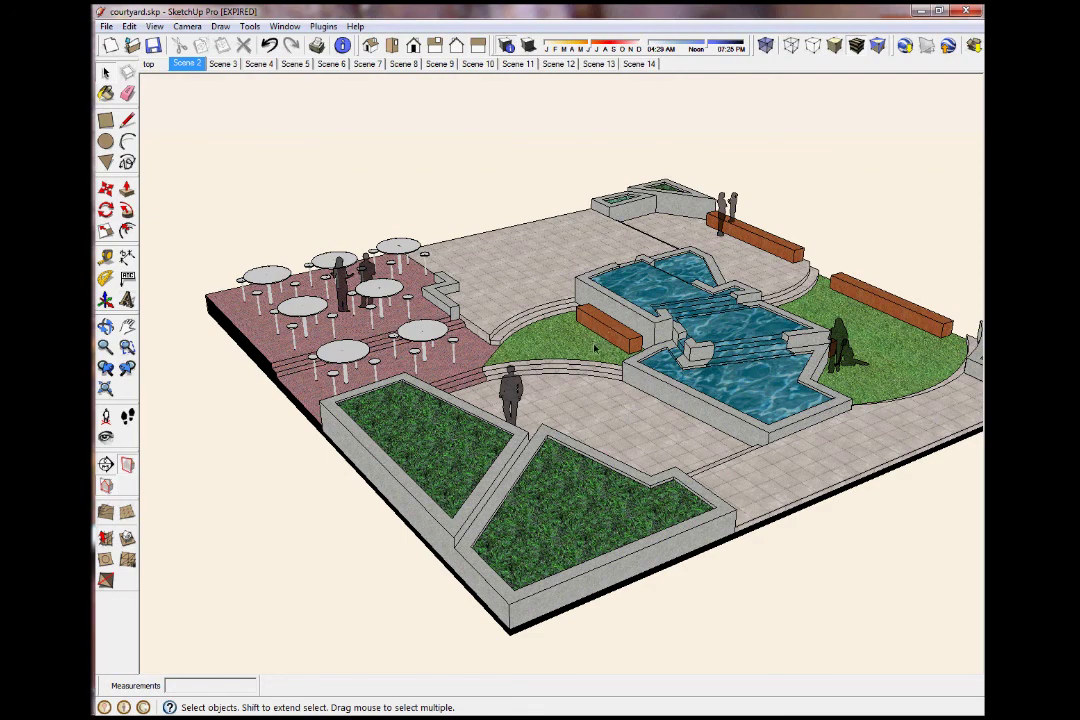
mouse_move(588, 357)
middle_down()
mouse_move(560, 380)
mouse_move(579, 410)
mouse_move(576, 388)
mouse_move(535, 374)
mouse_move(560, 401)
middle_up()
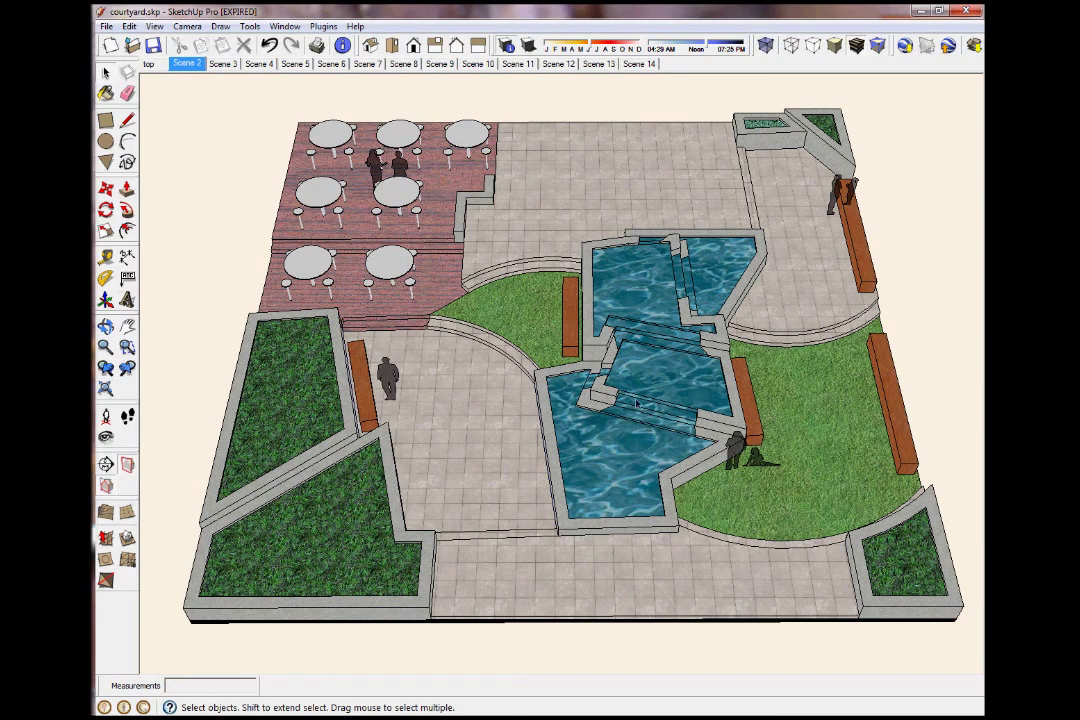
middle_drag(686, 392, 494, 386)
scroll(520, 320, up, 6)
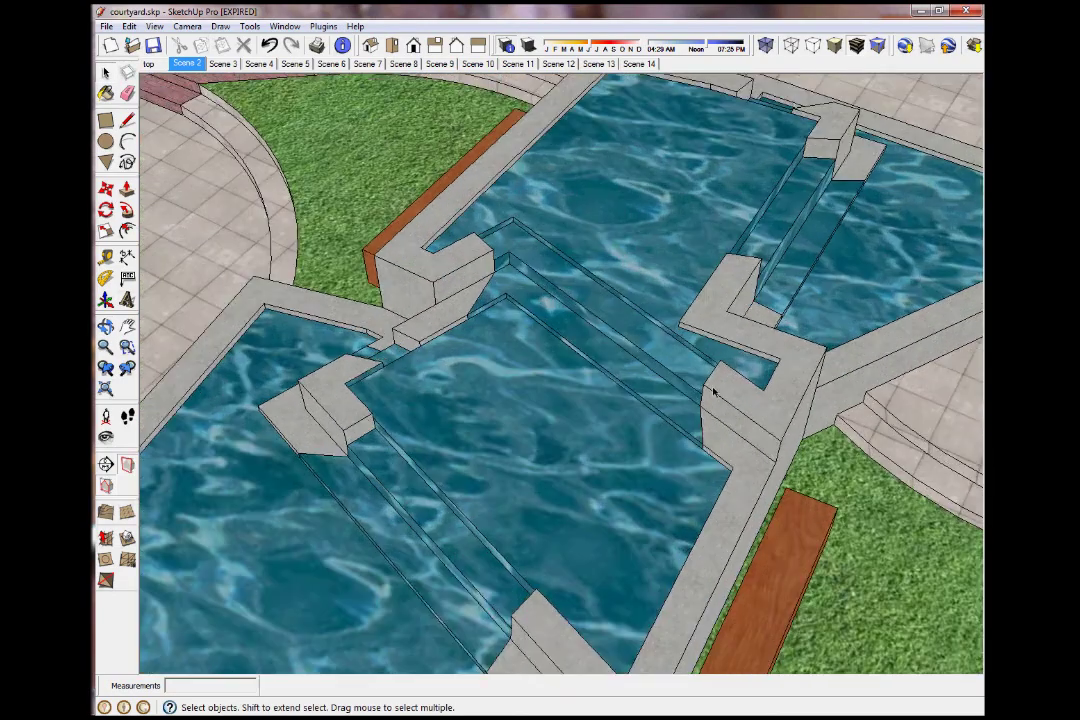
middle_drag(520, 320, 526, 293)
scroll(409, 257, down, 10)
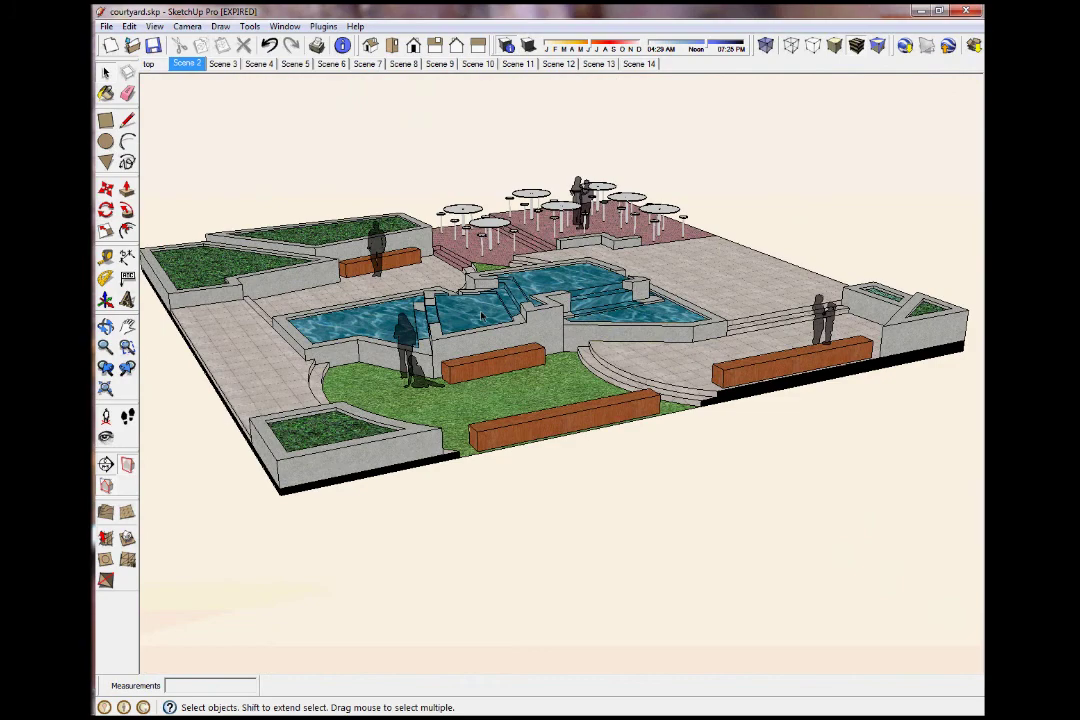
middle_drag(722, 331, 641, 384)
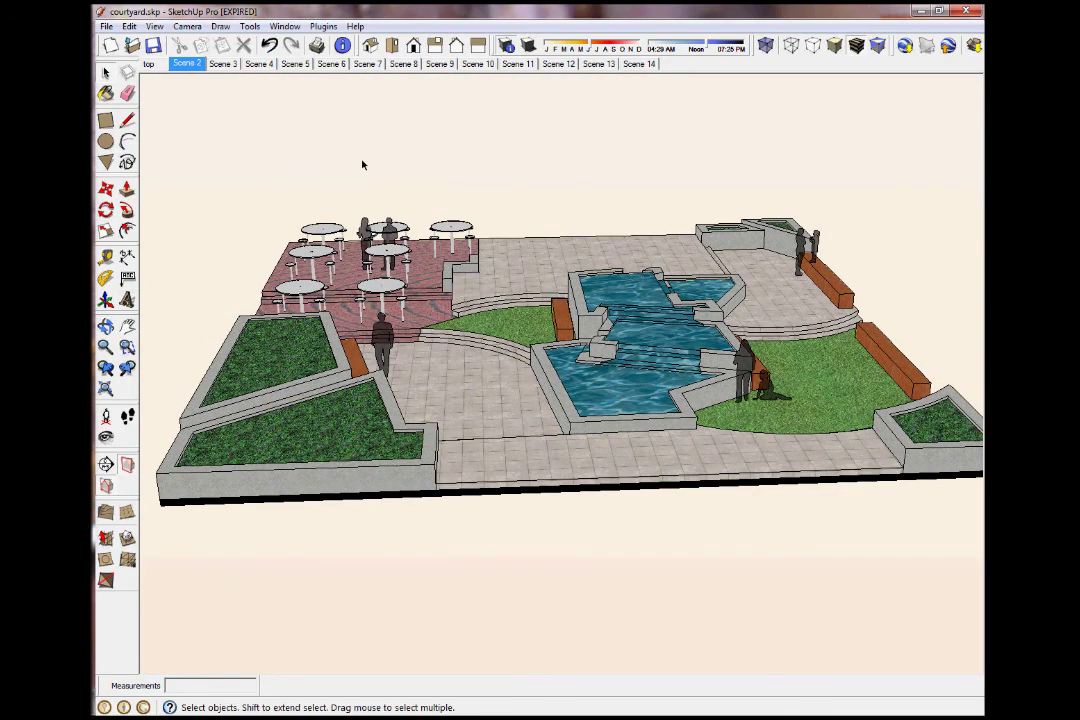
middle_drag(371, 209, 428, 368)
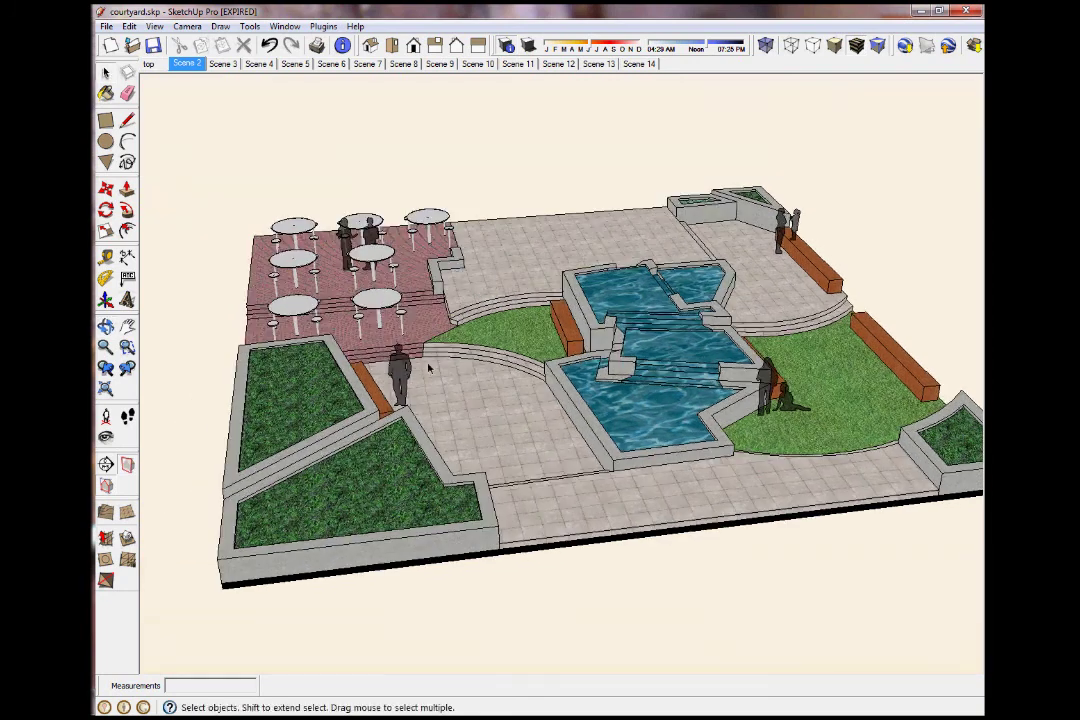